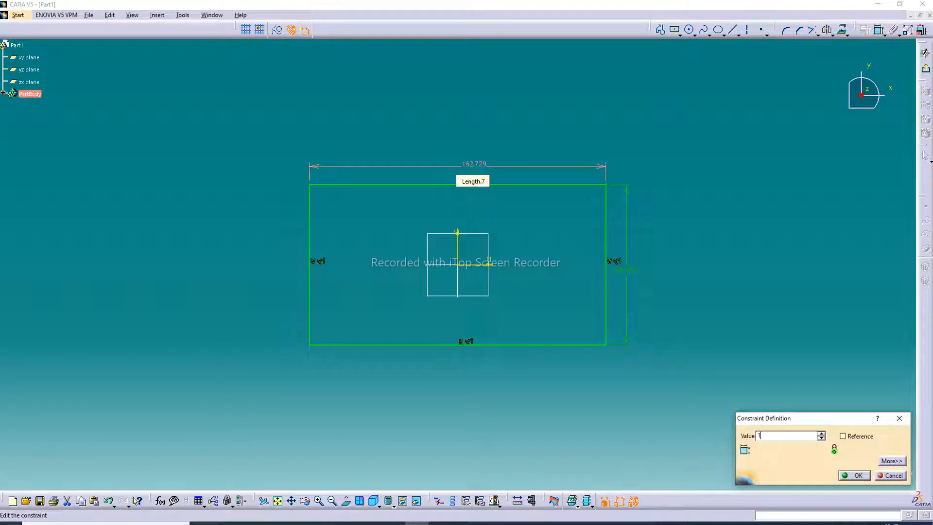
Set the sketched rectangle's horizontal length to 150 mm and its vertical length to 100 mm, and exit the sketch.
{"action": "type", "text": "0mm"}
{"action": "key", "text": "Return"}
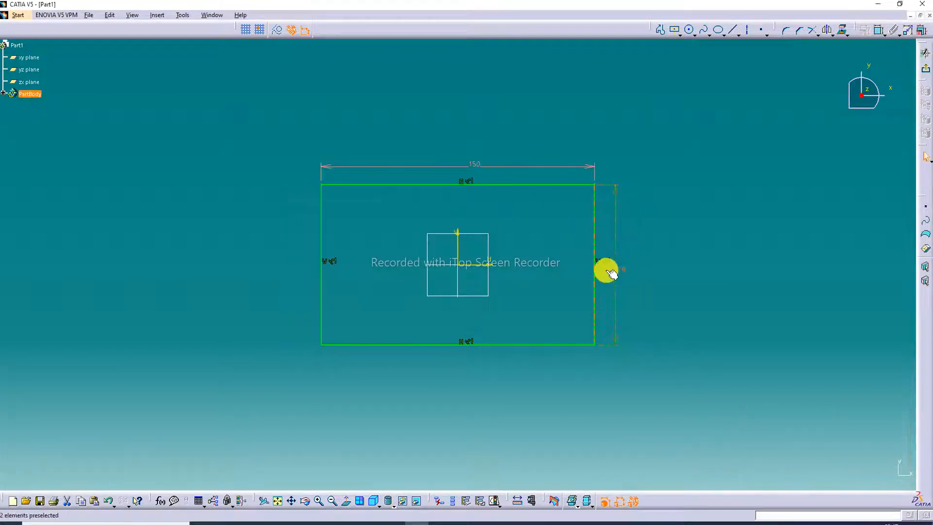
{"action": "double_click", "coordinate": [607, 275]}
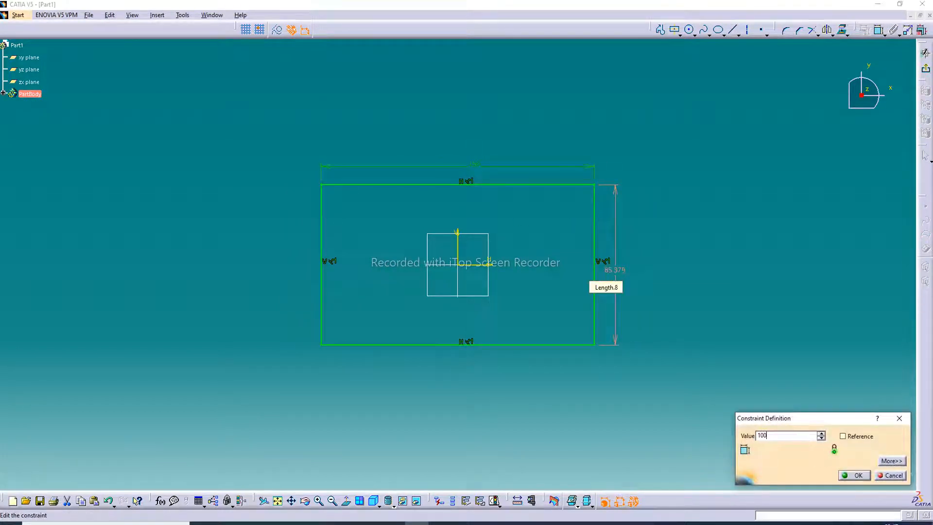
{"action": "type", "text": "100"}
{"action": "key", "text": "Return"}
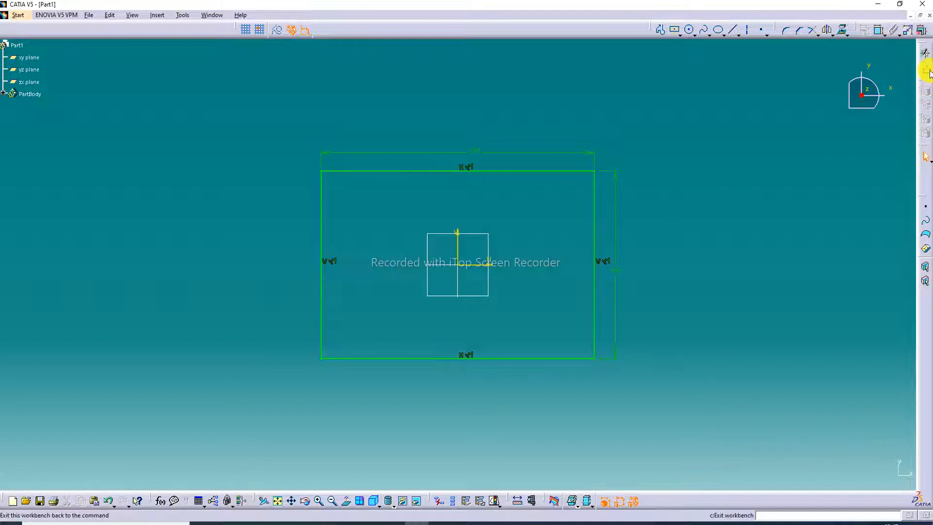
{"action": "left_click", "coordinate": [928, 73]}
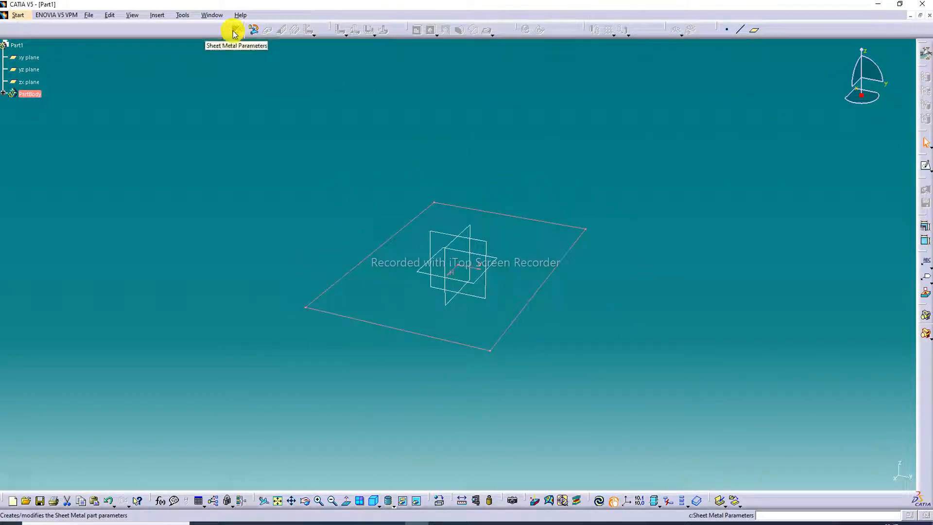
Define the sheet metal parameters with a thickness of 2 mm and a default bend radius of 4 mm.
{"action": "left_click", "coordinate": [236, 32]}
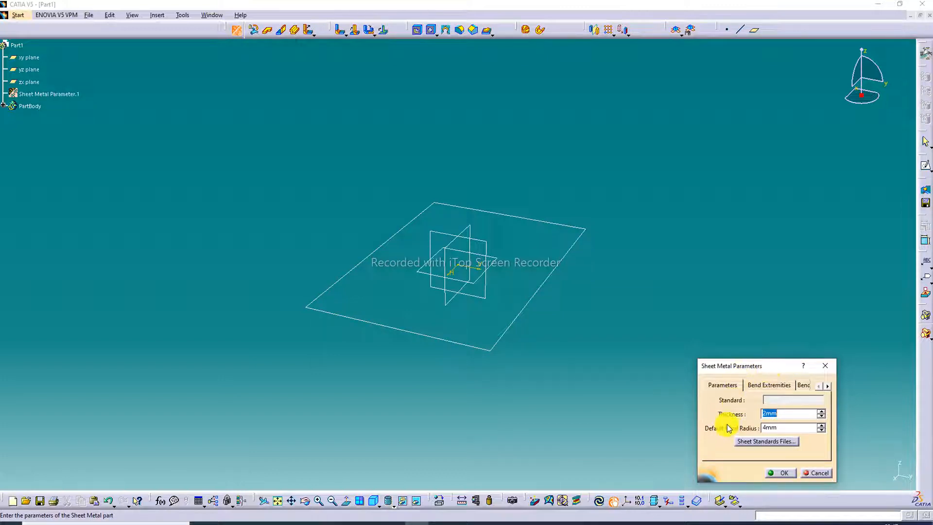
{"action": "left_click", "coordinate": [774, 416]}
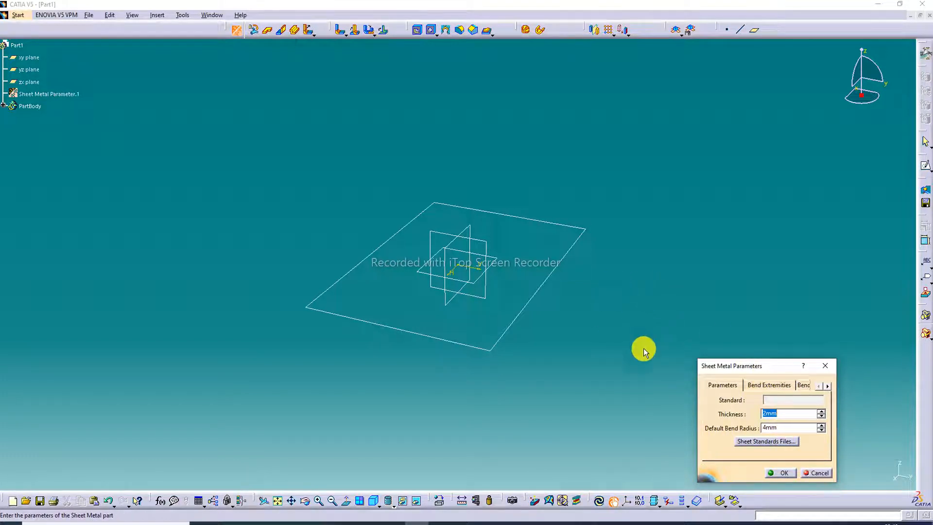
{"action": "left_click", "coordinate": [786, 474]}
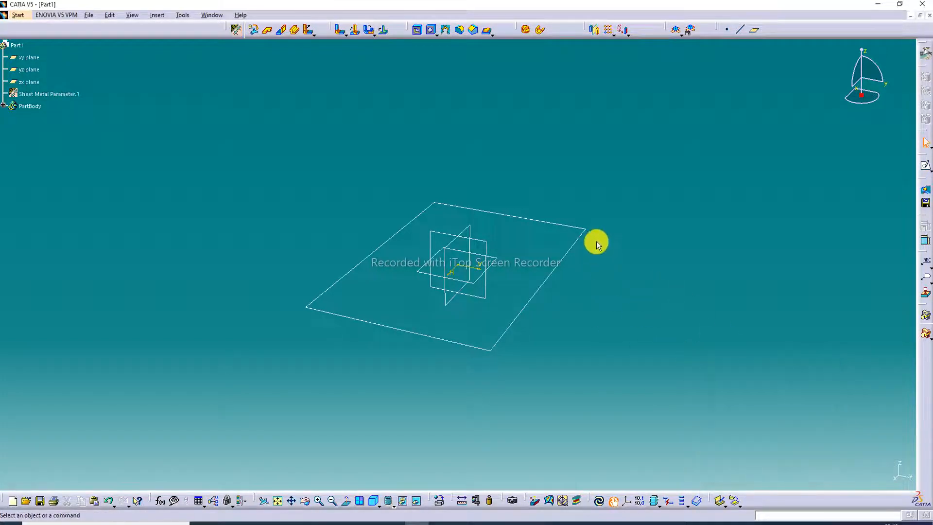
Create a base wall from the rectangle sketch with the Wall tool.
{"action": "left_click", "coordinate": [266, 31]}
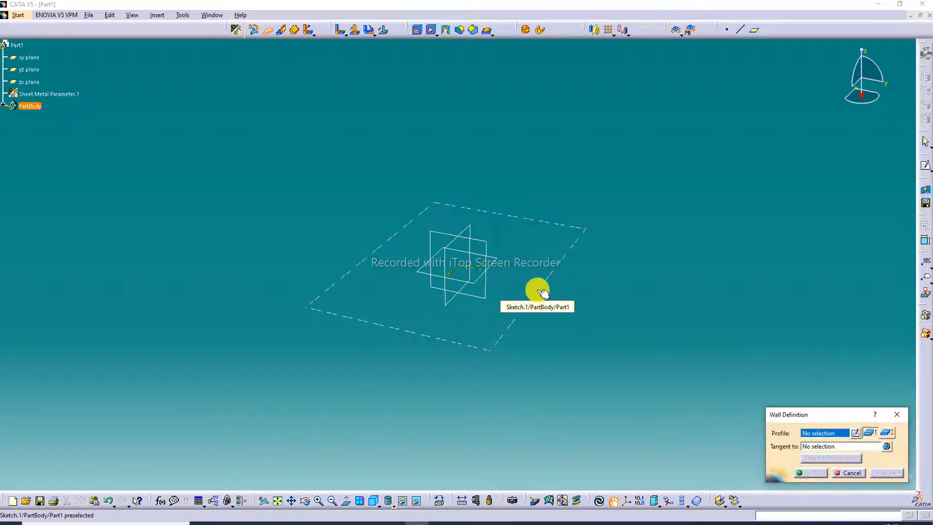
{"action": "left_click", "coordinate": [543, 292]}
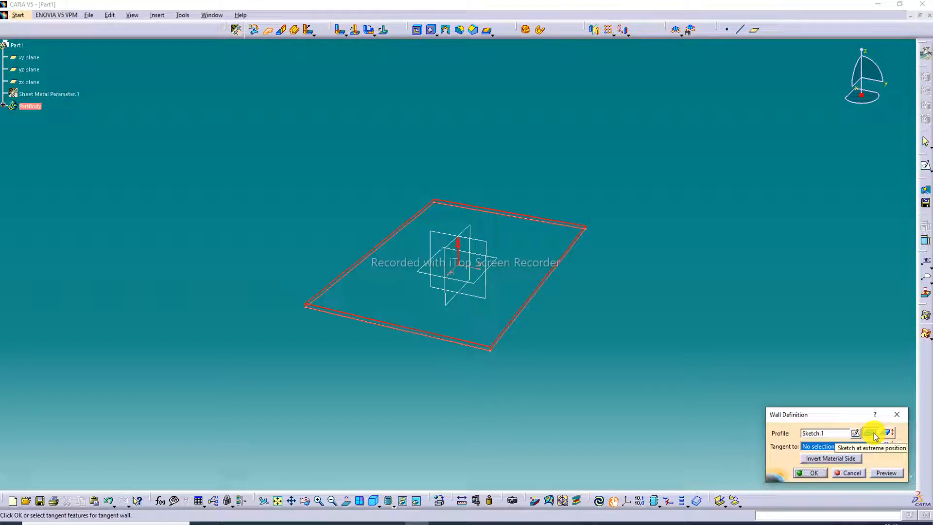
{"action": "left_click", "coordinate": [811, 473]}
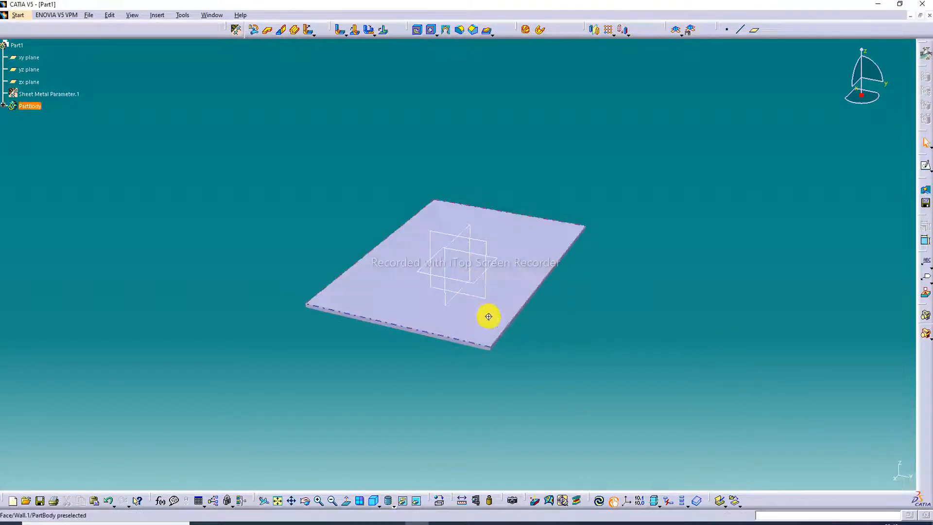
Add 100 mm high walls at 90 degrees with bends on the base wall's two opposite short edges using Wall On Edge.
{"action": "middle_click_drag", "start_coordinate": [489, 316], "coordinate": [506, 223]}
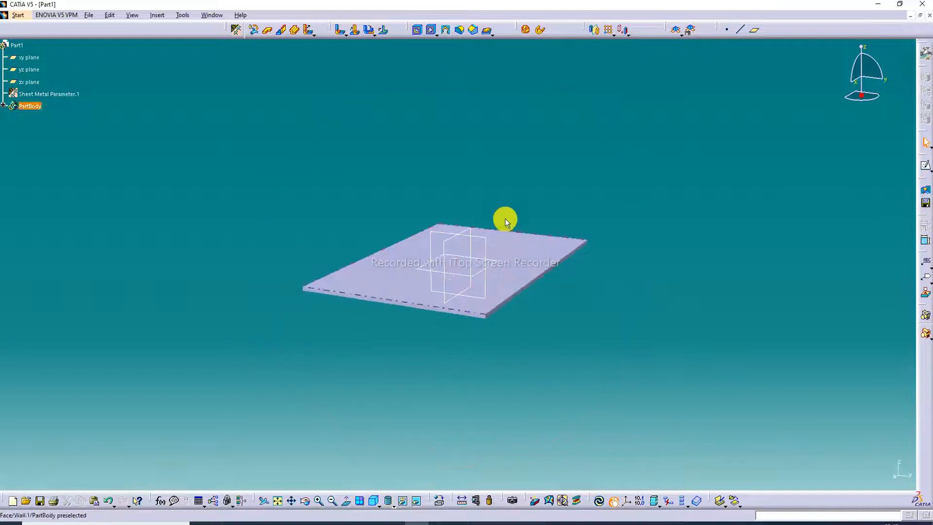
{"action": "left_click", "coordinate": [281, 30]}
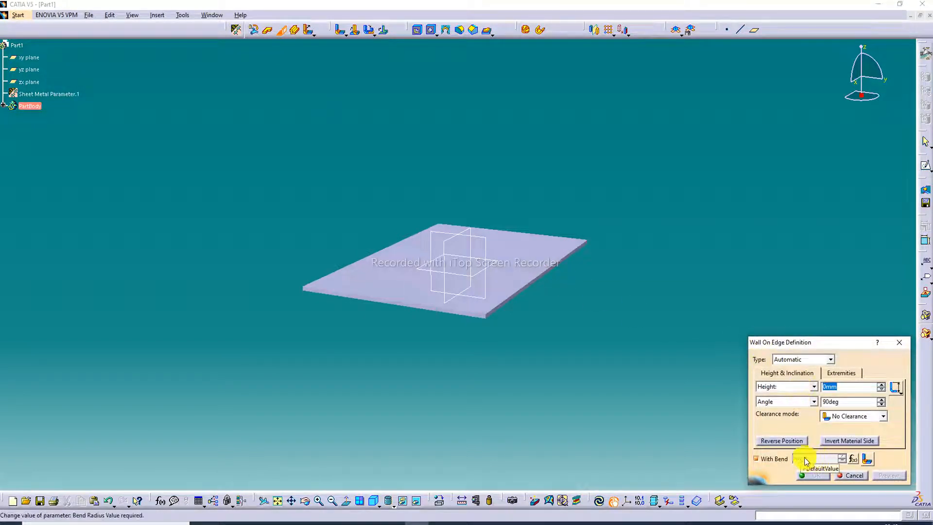
{"action": "left_click", "coordinate": [407, 305]}
{"action": "middle_click_drag", "start_coordinate": [550, 295], "coordinate": [369, 389]}
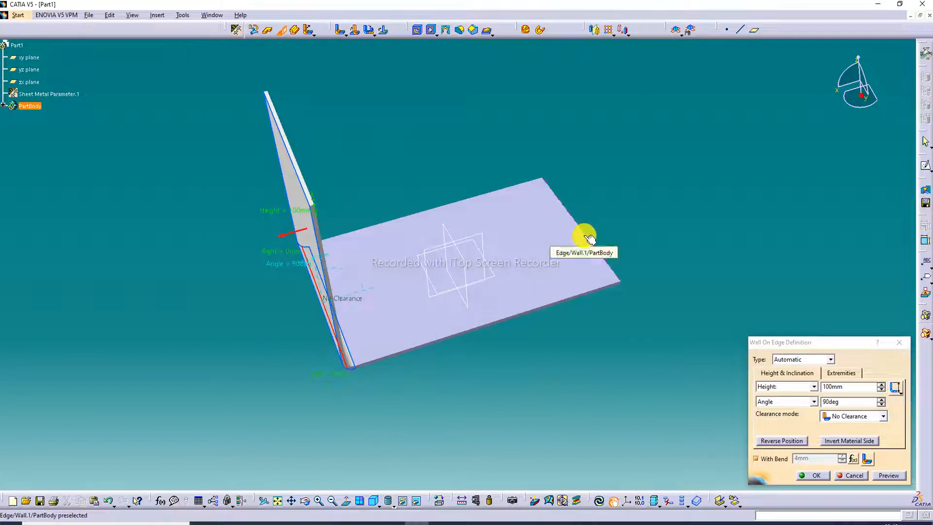
{"action": "left_click", "coordinate": [590, 237]}
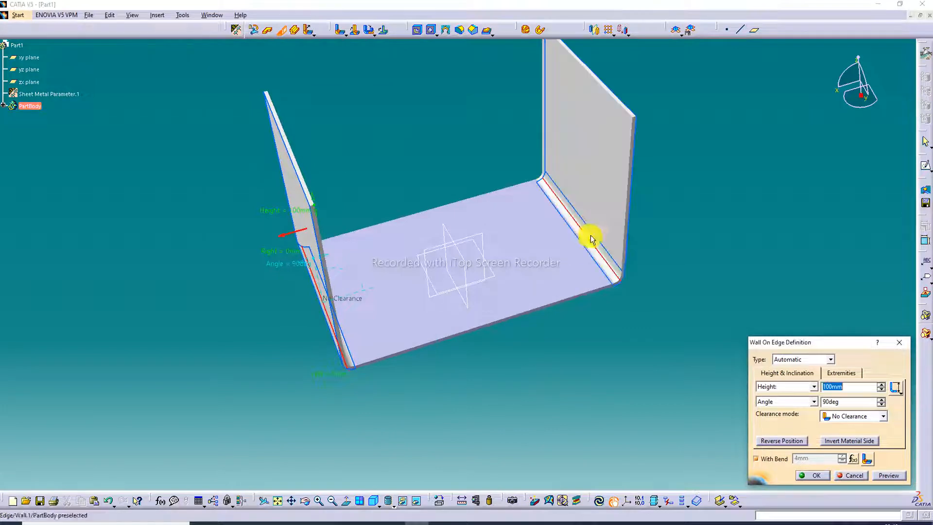
{"action": "left_click", "coordinate": [820, 477]}
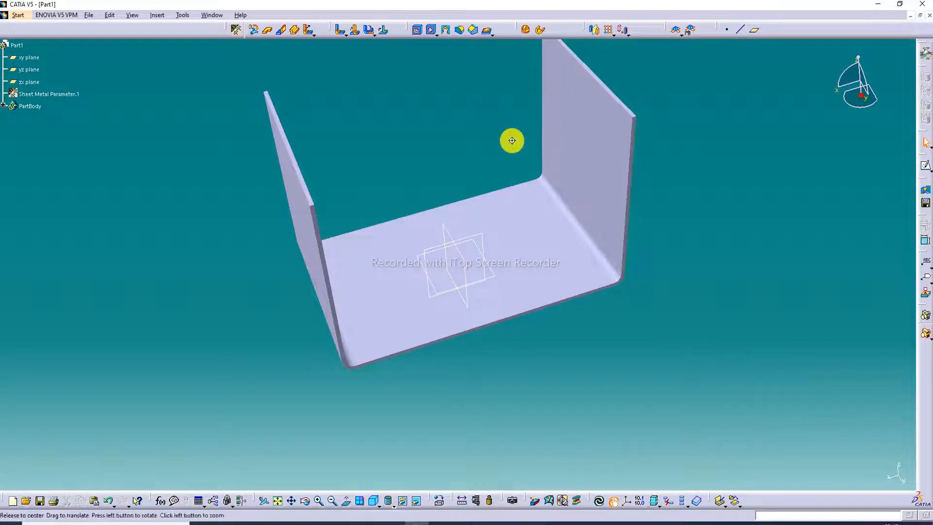
{"action": "middle_click_drag", "start_coordinate": [511, 140], "coordinate": [507, 91]}
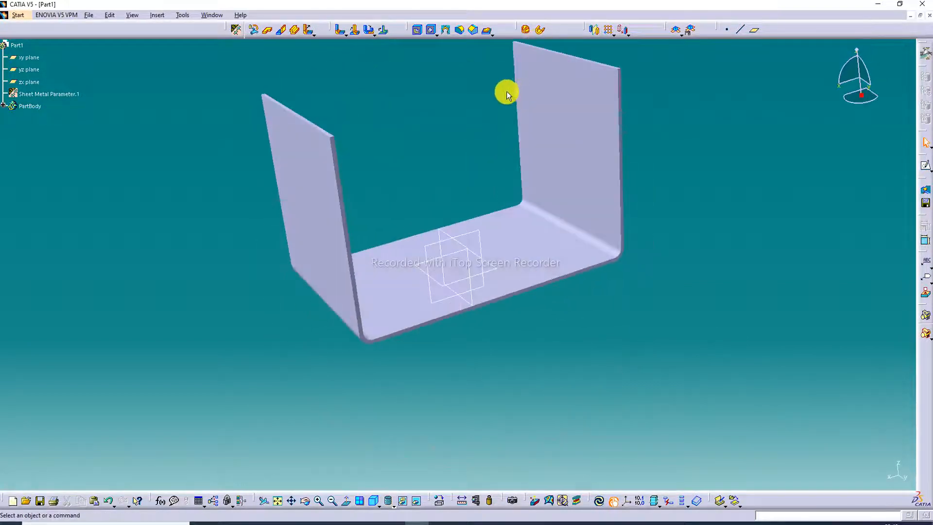
{"action": "left_click", "coordinate": [236, 30]}
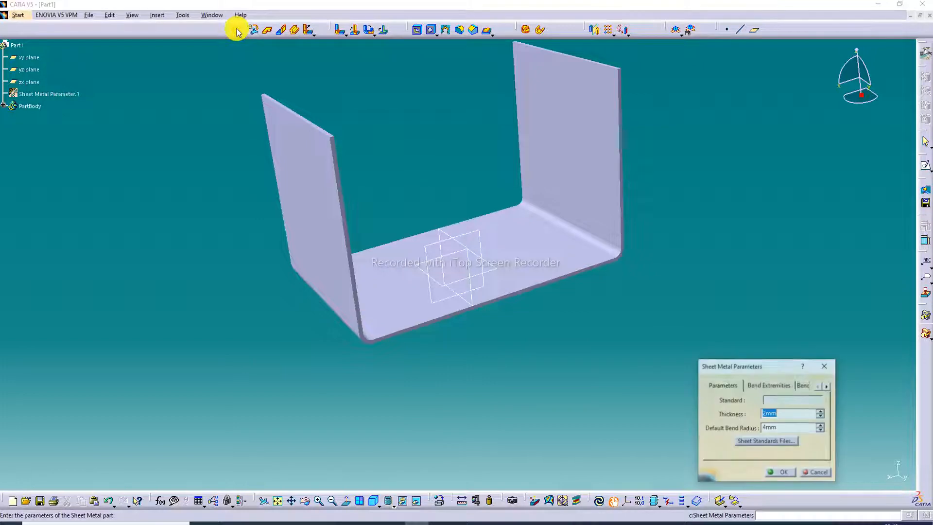
{"action": "left_click", "coordinate": [826, 366]}
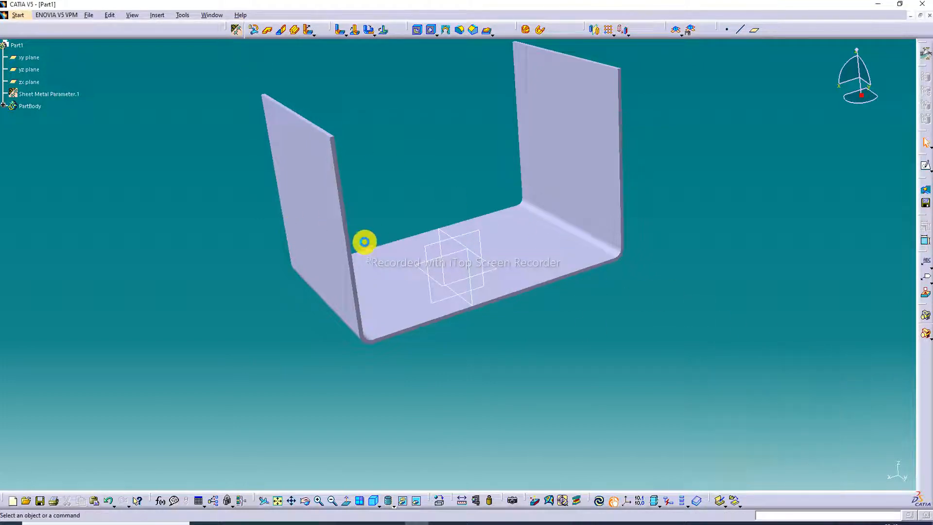
Try reducing the edge walls' height to 72 mm and pulling both side limits inward from the ends of the edges.
{"action": "double_click", "coordinate": [328, 215]}
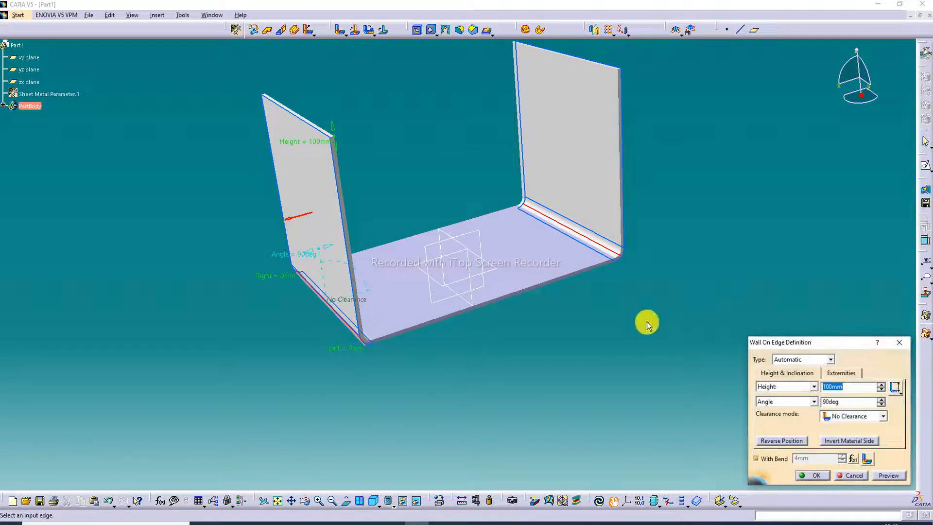
{"action": "middle_click_drag", "start_coordinate": [377, 167], "coordinate": [442, 188]}
{"action": "left_click_drag", "start_coordinate": [421, 151], "coordinate": [411, 204]}
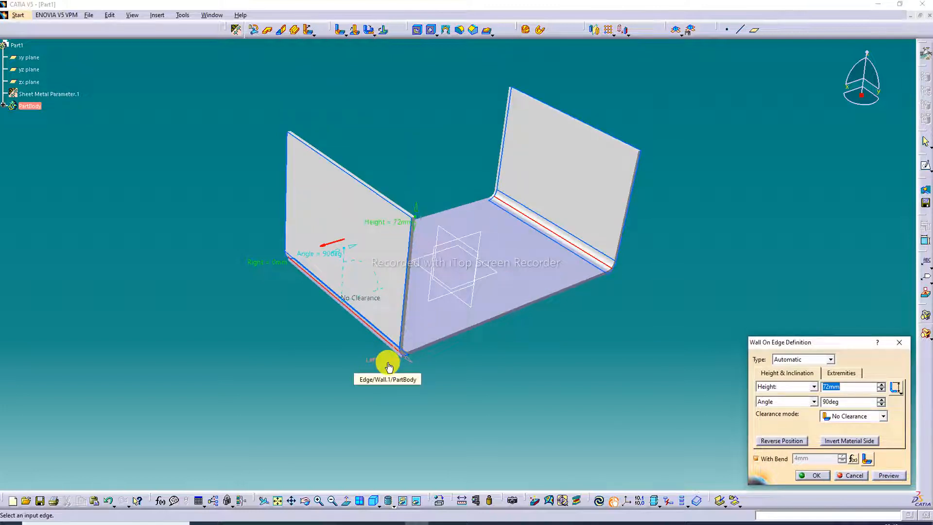
{"action": "left_click_drag", "start_coordinate": [388, 365], "coordinate": [329, 323]}
{"action": "left_click_drag", "start_coordinate": [267, 264], "coordinate": [279, 286]}
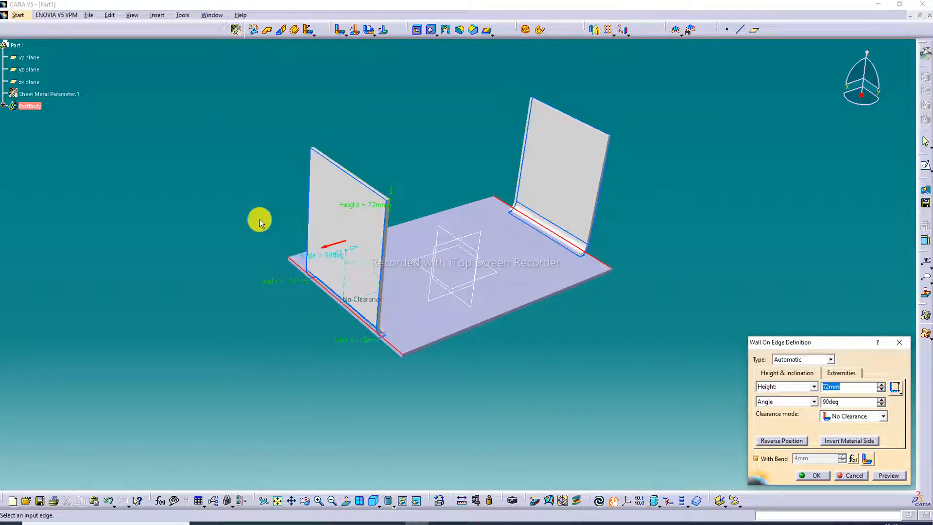
{"action": "middle_click_drag", "start_coordinate": [366, 130], "coordinate": [500, 104]}
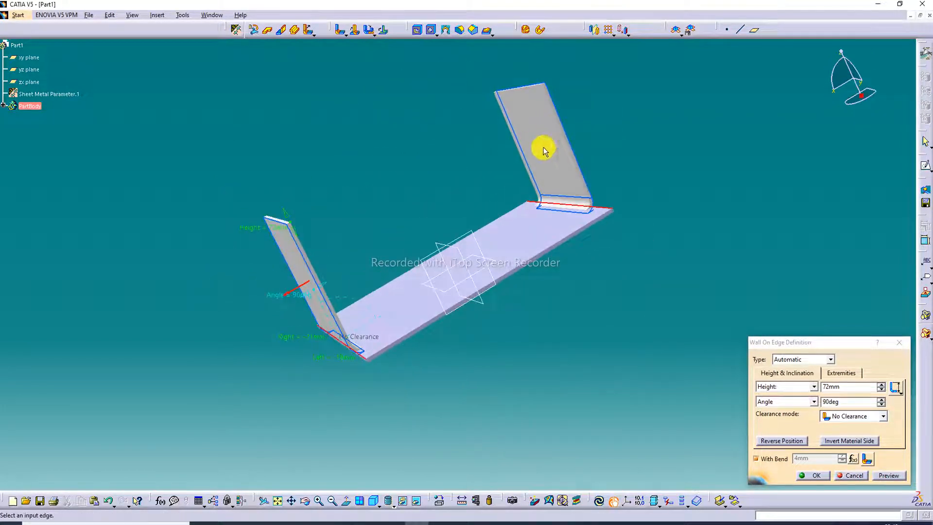
{"action": "left_click", "coordinate": [898, 345]}
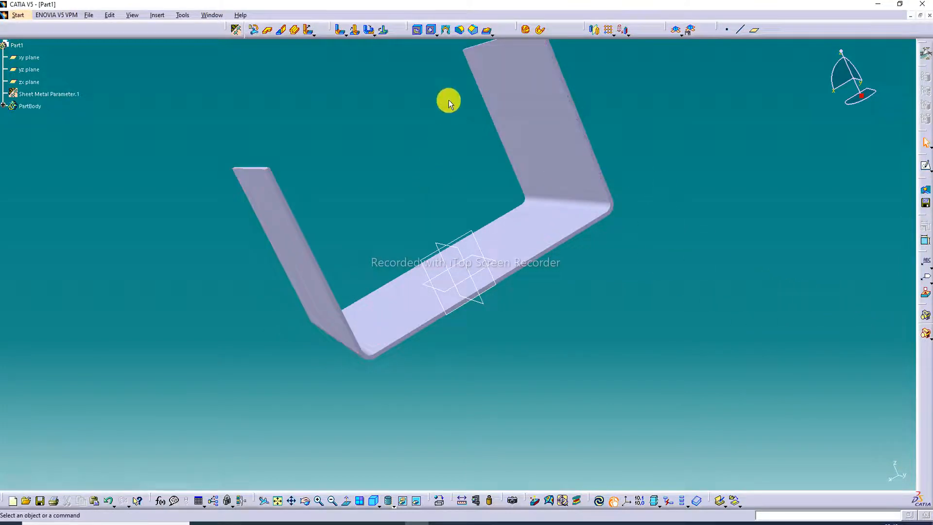
Delete the Wall On Edge feature that forms the two upright walls.
{"action": "left_click", "coordinate": [281, 32]}
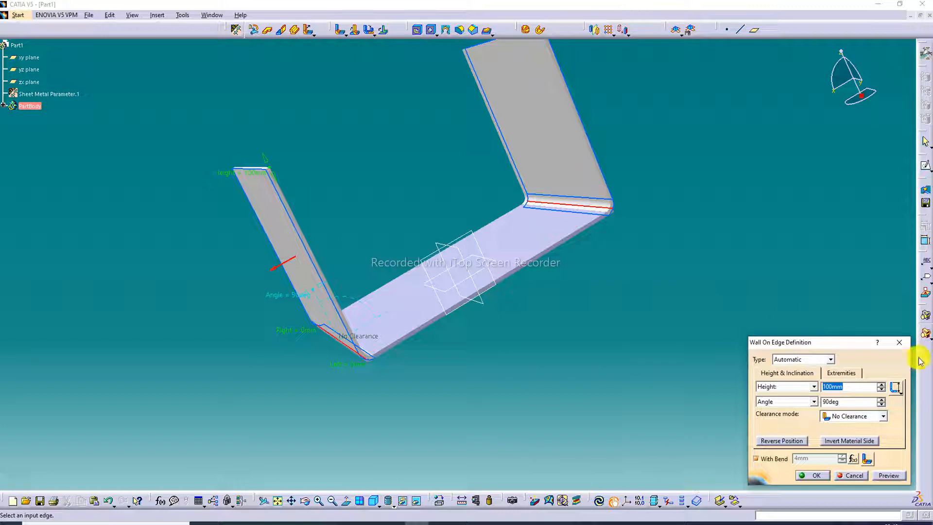
{"action": "left_click", "coordinate": [903, 346]}
{"action": "right_click", "coordinate": [557, 150]}
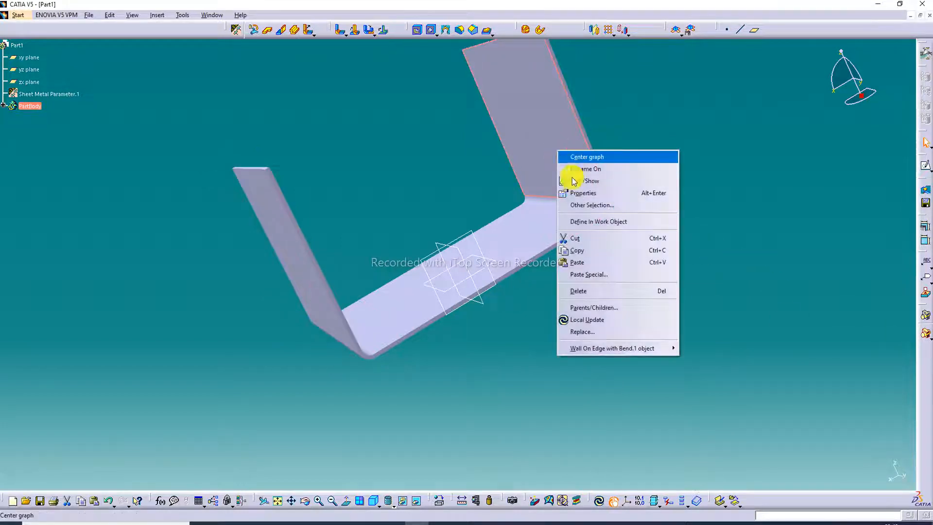
{"action": "left_click", "coordinate": [587, 290]}
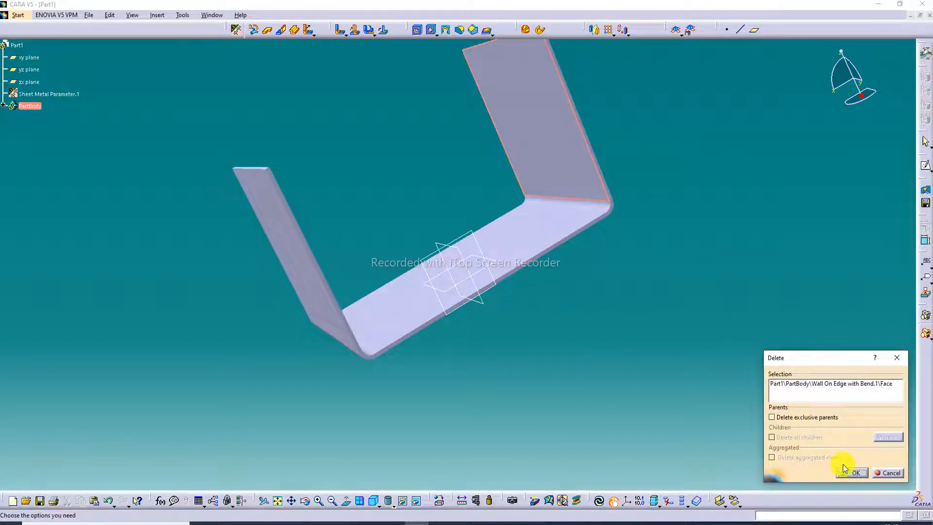
{"action": "left_click", "coordinate": [850, 473]}
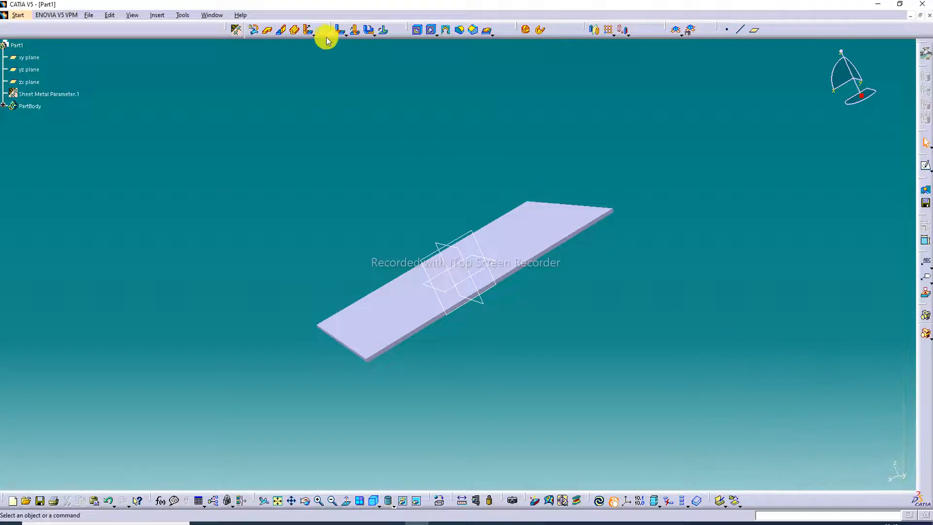
Create a 100 mm high wall at 90 degrees with a bend on one short edge of the base wall.
{"action": "left_click", "coordinate": [281, 30]}
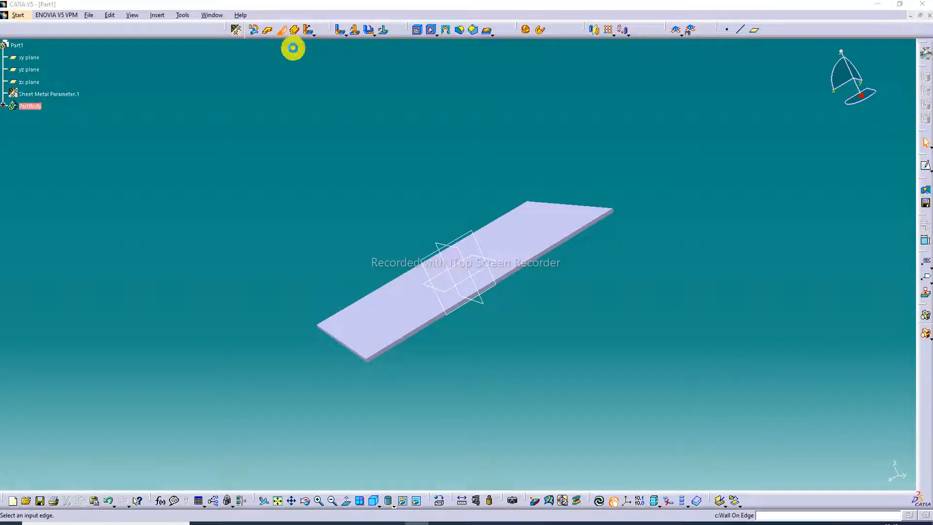
{"action": "left_click", "coordinate": [356, 351]}
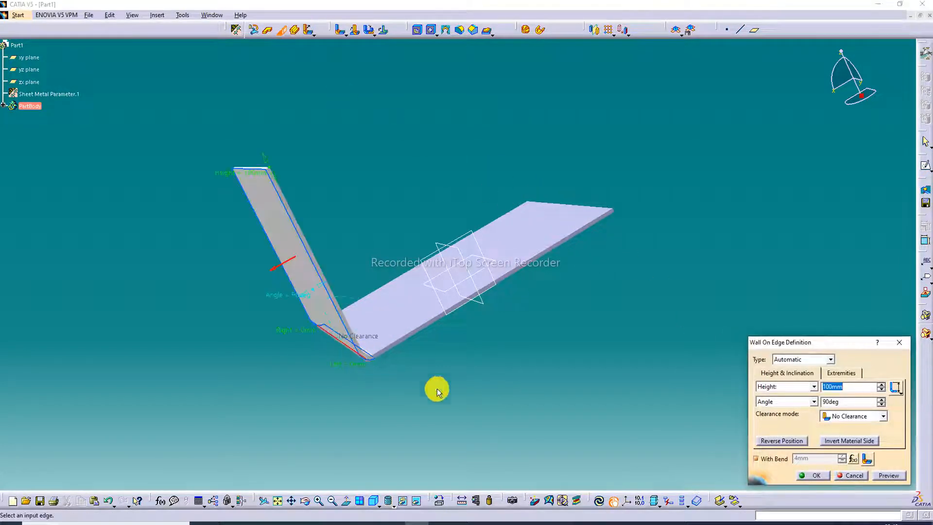
{"action": "left_click", "coordinate": [818, 476]}
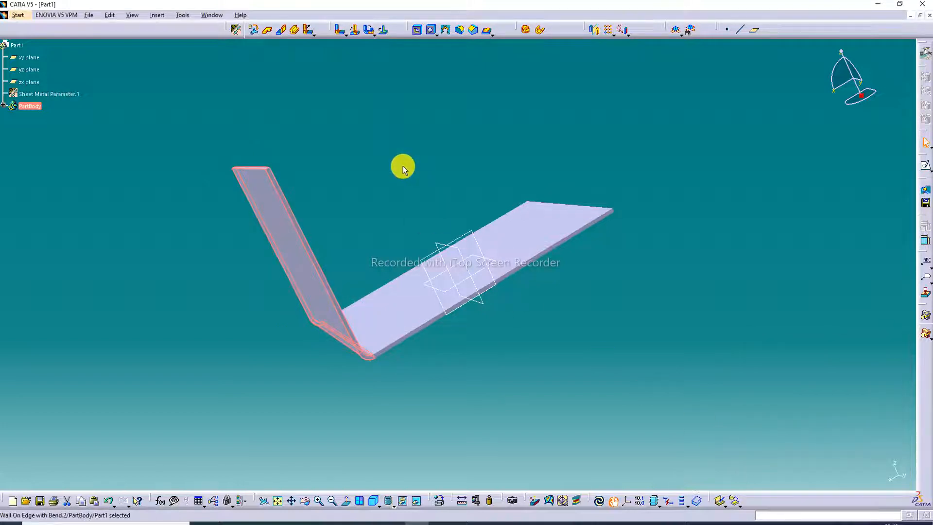
Reduce the bent wall's height to 79 mm and pull both side limits inward from the ends of the edge.
{"action": "middle_click_drag", "start_coordinate": [402, 165], "coordinate": [307, 268]}
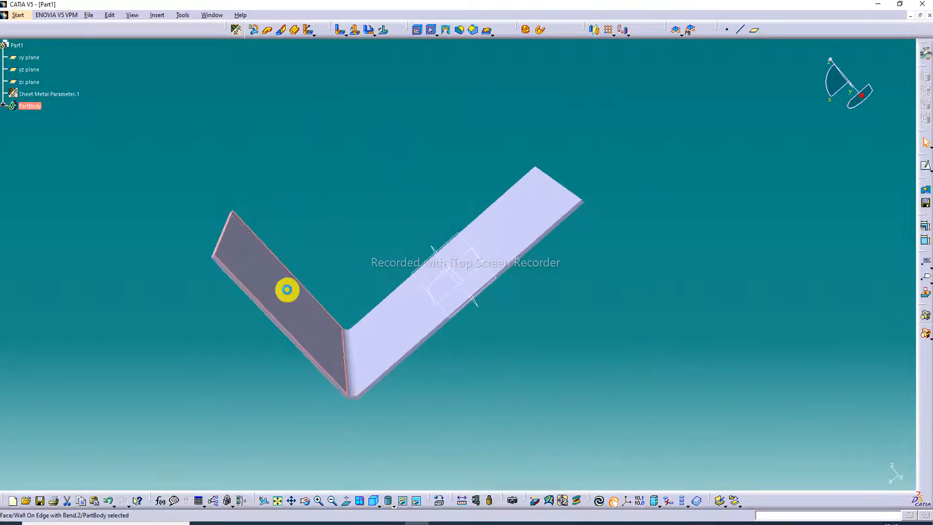
{"action": "double_click", "coordinate": [291, 294]}
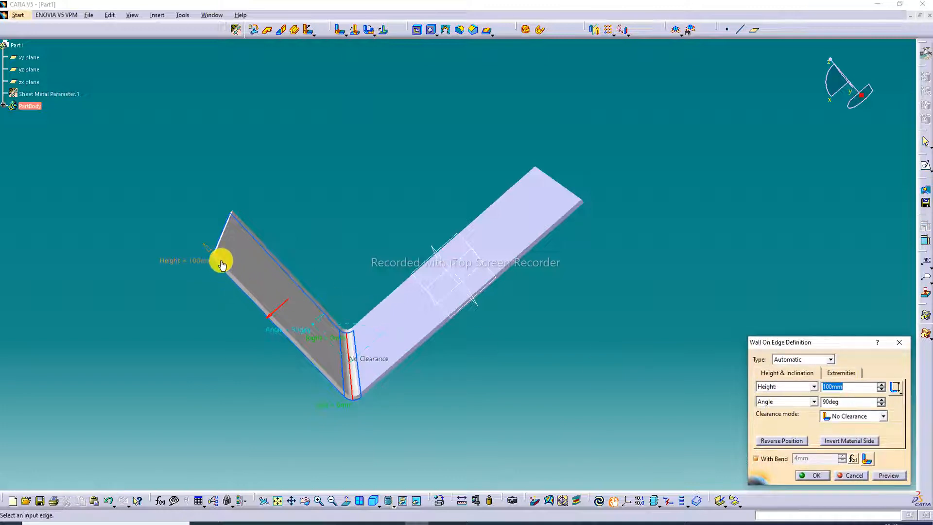
{"action": "mouse_move", "coordinate": [219, 260]}
{"action": "left_mouse_down"}
{"action": "mouse_move", "coordinate": [235, 290]}
{"action": "mouse_move", "coordinate": [270, 317]}
{"action": "left_mouse_up"}
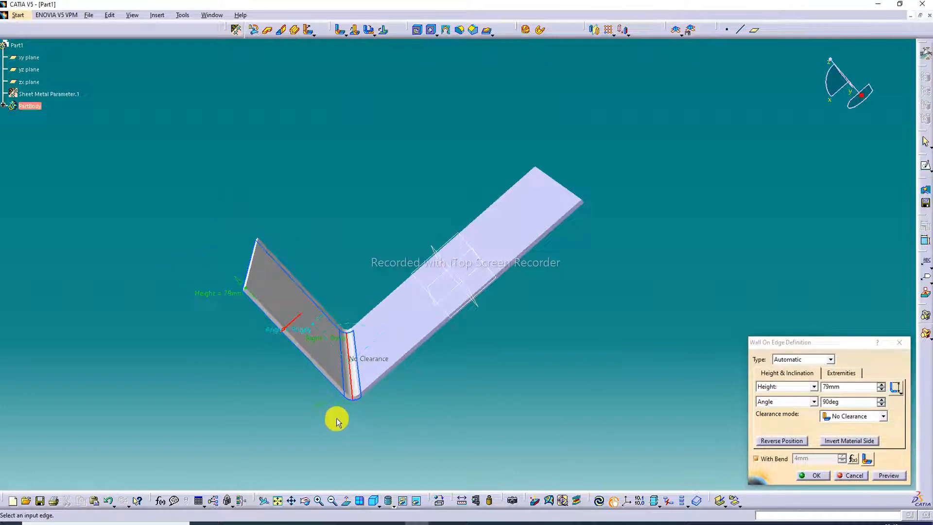
{"action": "left_click_drag", "start_coordinate": [330, 407], "coordinate": [326, 390]}
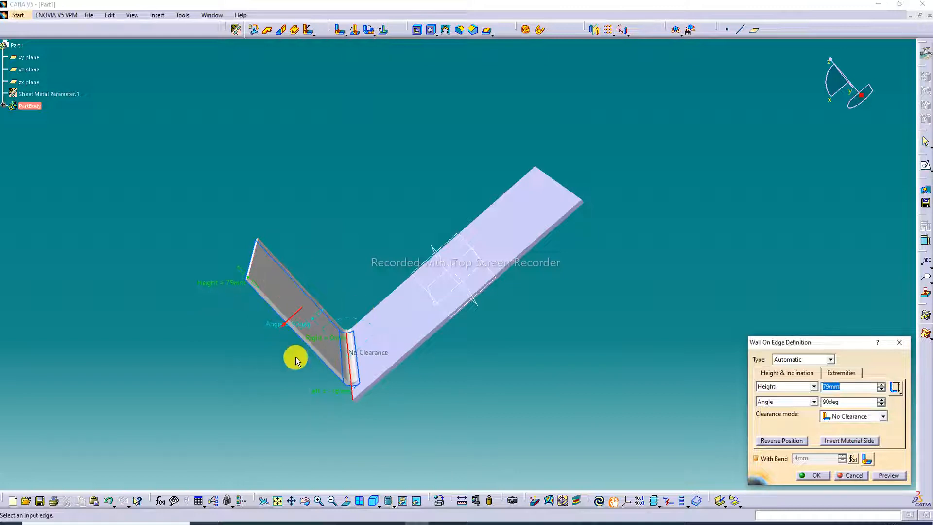
{"action": "middle_click_drag", "start_coordinate": [295, 358], "coordinate": [356, 331]}
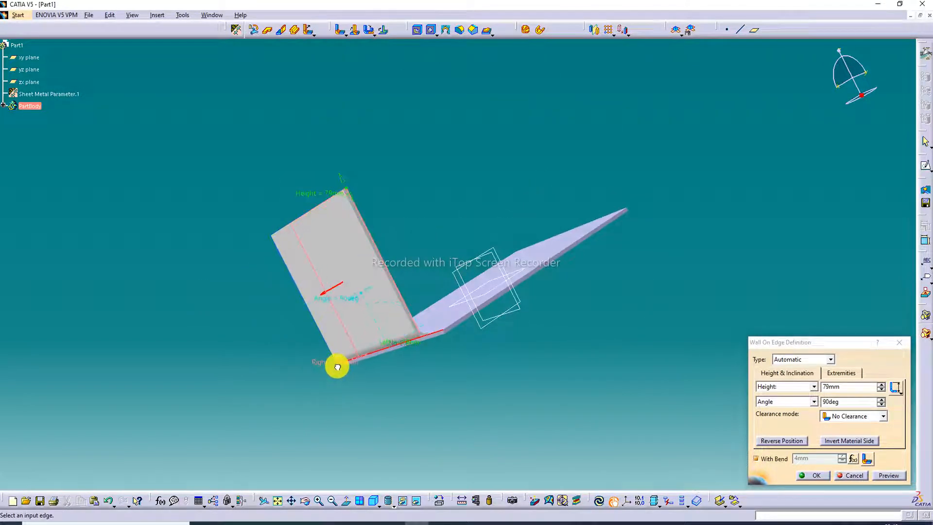
{"action": "middle_click_drag", "start_coordinate": [434, 179], "coordinate": [523, 92]}
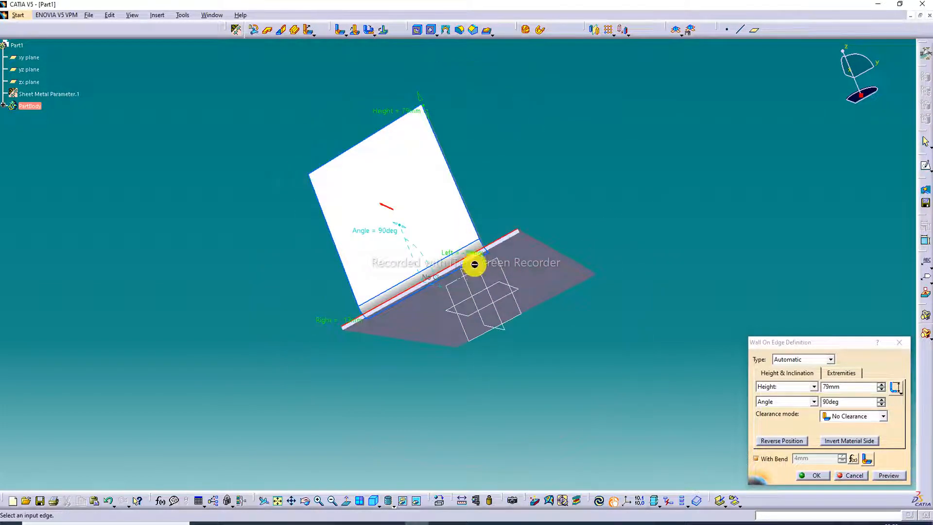
{"action": "left_click", "coordinate": [472, 248]}
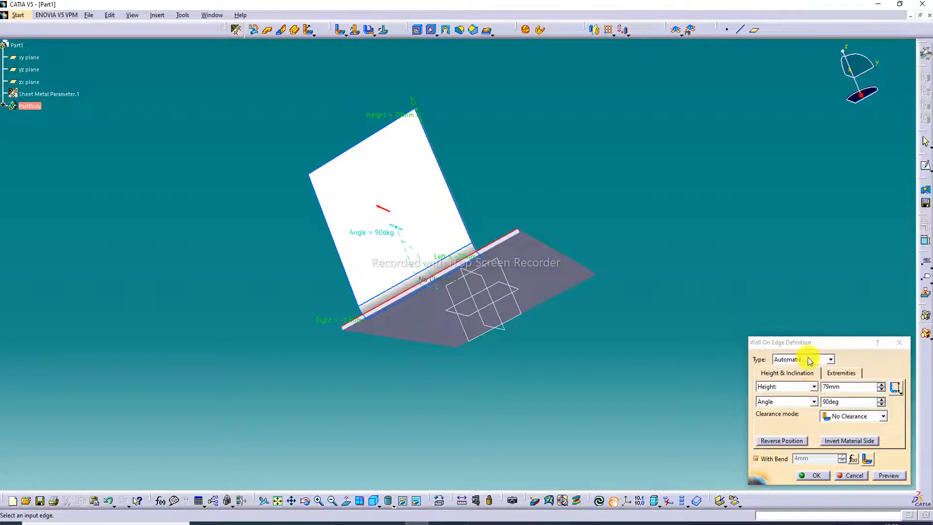
{"action": "left_click", "coordinate": [782, 441]}
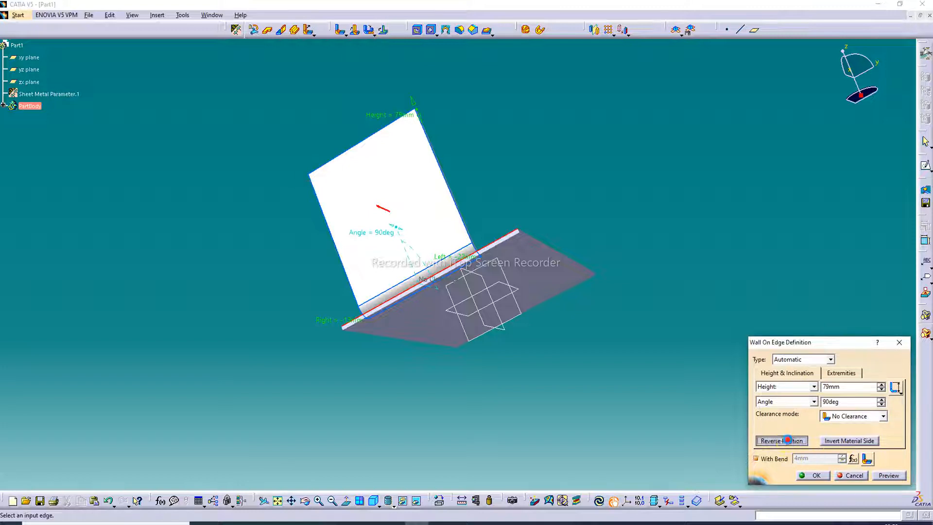
{"action": "left_click", "coordinate": [788, 441]}
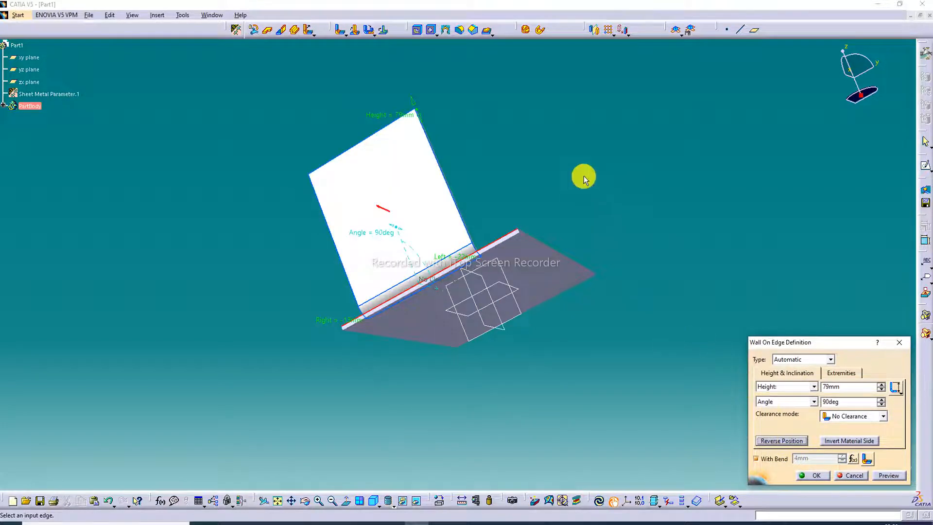
{"action": "left_click", "coordinate": [811, 476]}
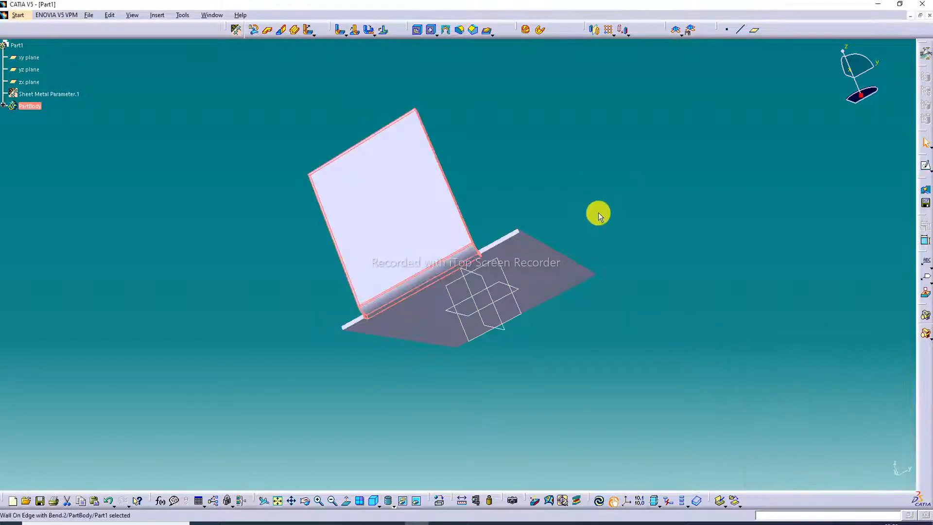
Set the model's view mode to shading with edges.
{"action": "middle_click_drag", "start_coordinate": [492, 115], "coordinate": [569, 187]}
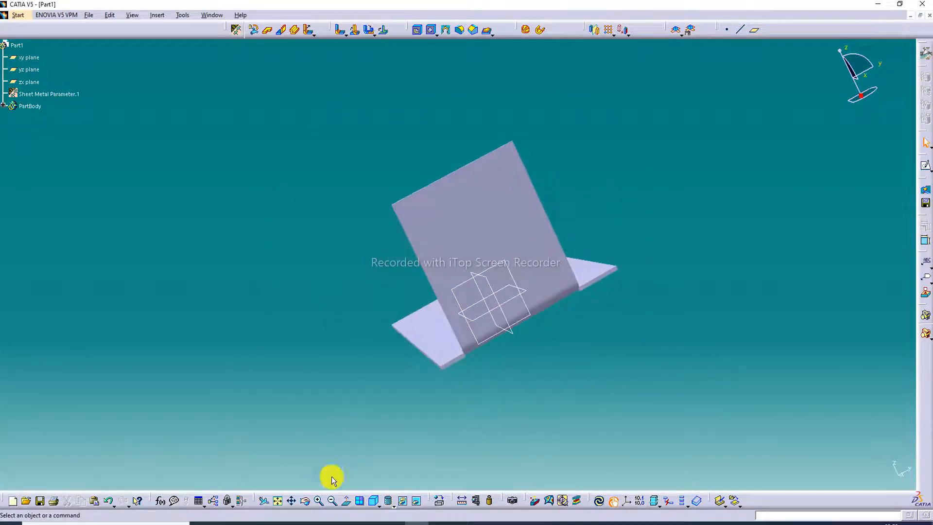
{"action": "left_click", "coordinate": [392, 503]}
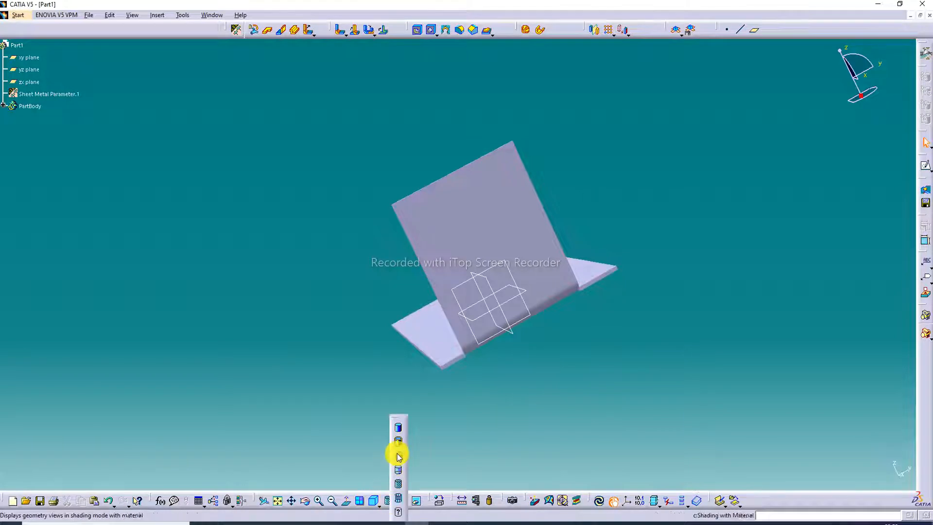
{"action": "left_click", "coordinate": [398, 441]}
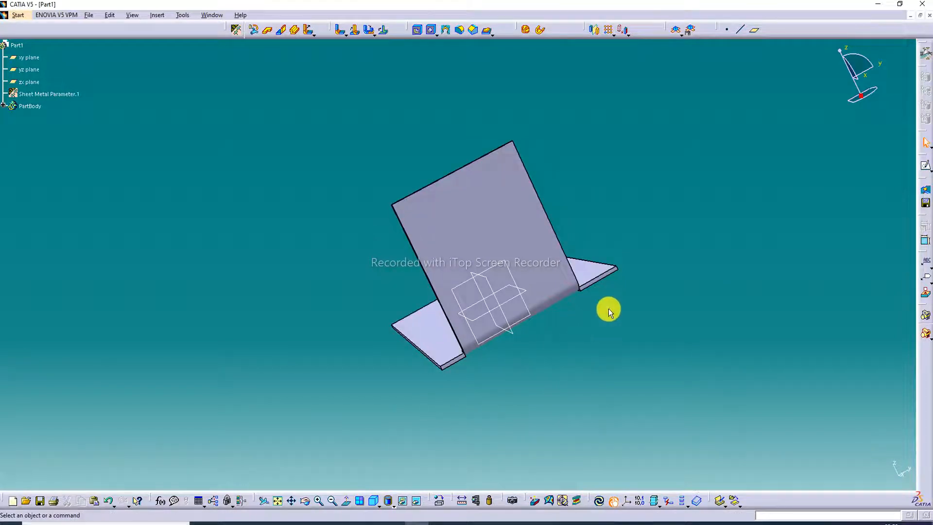
Set the bend extremities in the sheet metal parameters to Square relief.
{"action": "middle_click_drag", "start_coordinate": [609, 308], "coordinate": [556, 350]}
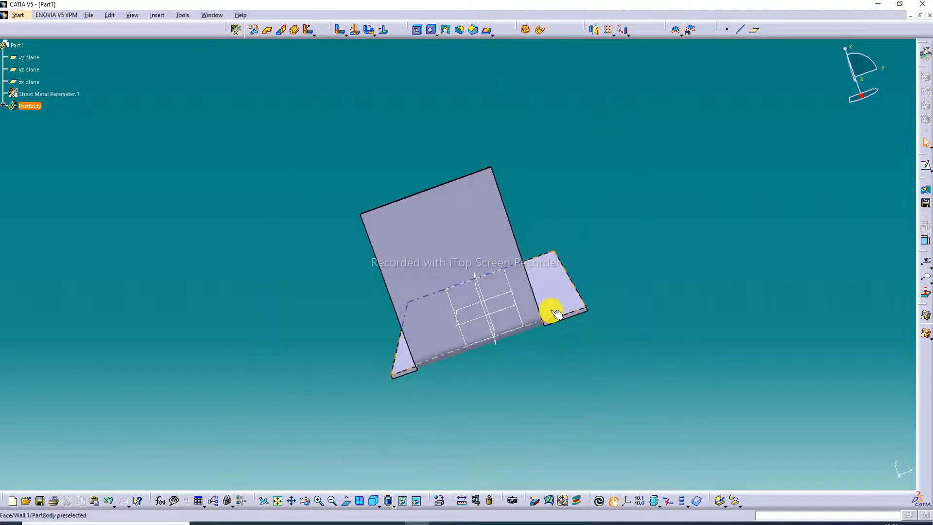
{"action": "middle_click_drag", "start_coordinate": [556, 313], "coordinate": [597, 337]}
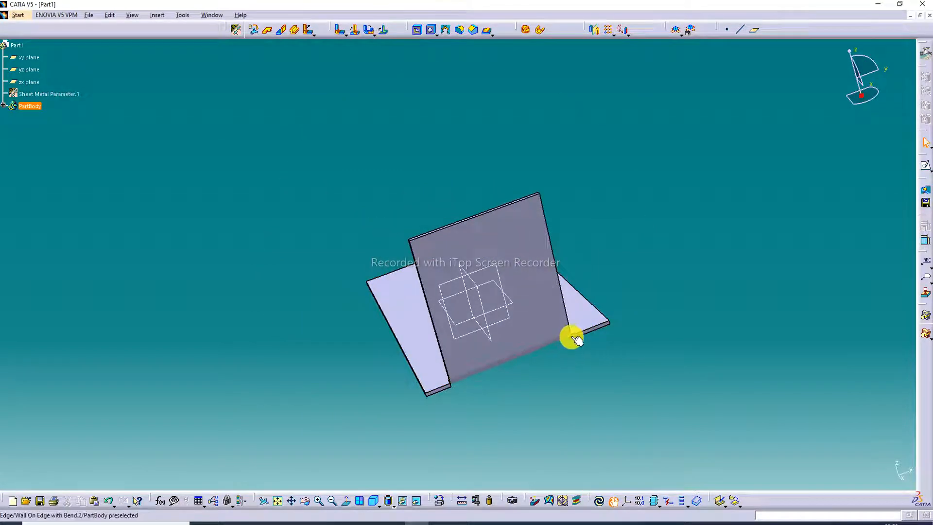
{"action": "middle_click_drag", "start_coordinate": [450, 379], "coordinate": [311, 404]}
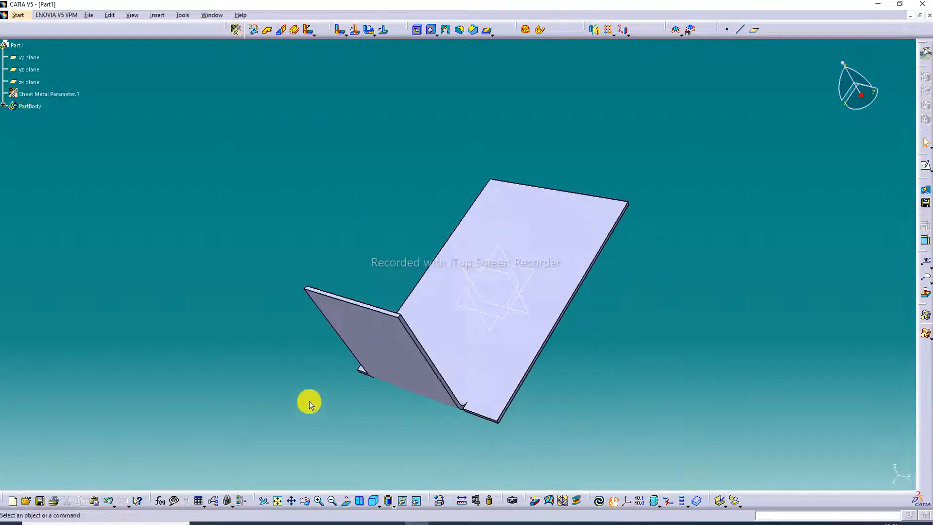
{"action": "middle_click_drag", "start_coordinate": [479, 329], "coordinate": [456, 410]}
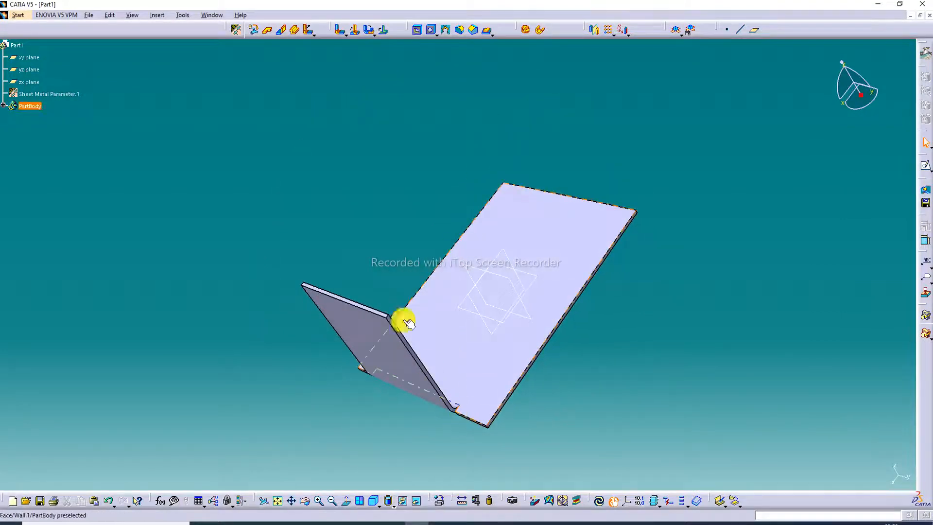
{"action": "left_click", "coordinate": [238, 31]}
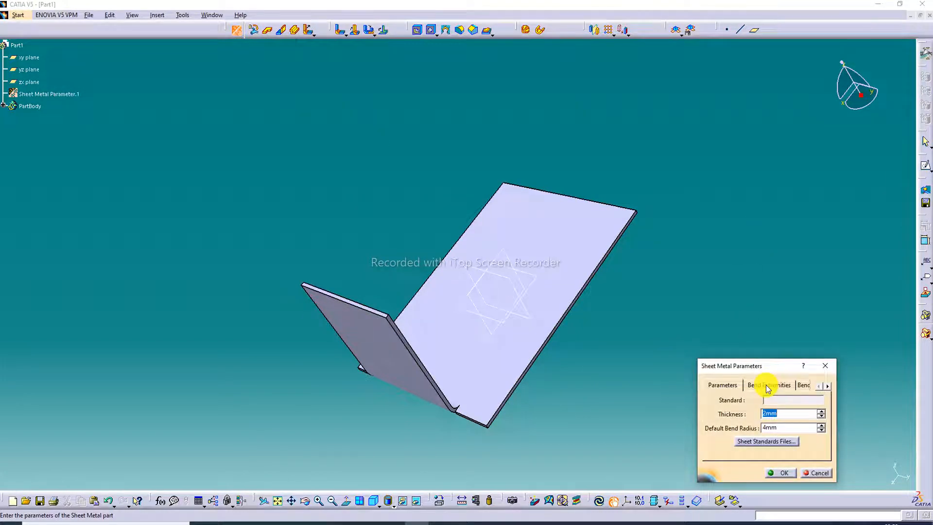
{"action": "left_click", "coordinate": [766, 385]}
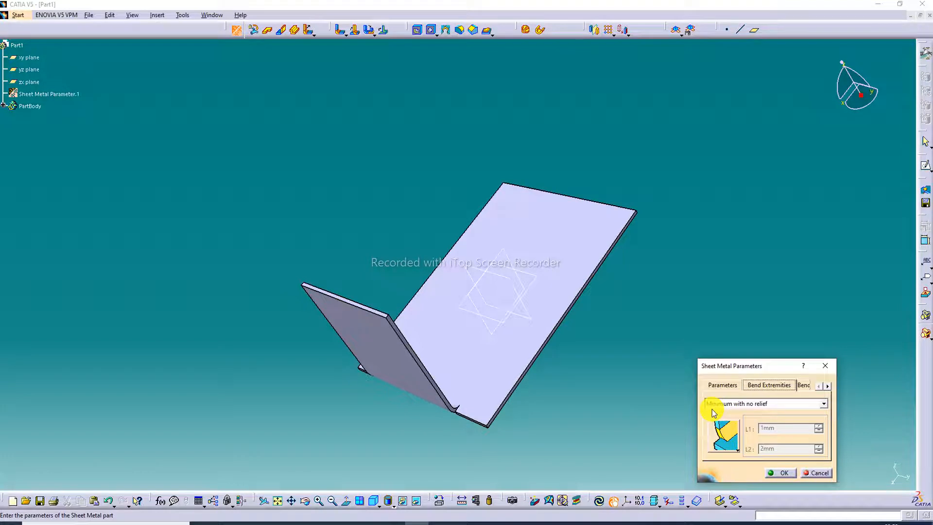
{"action": "left_click", "coordinate": [765, 405]}
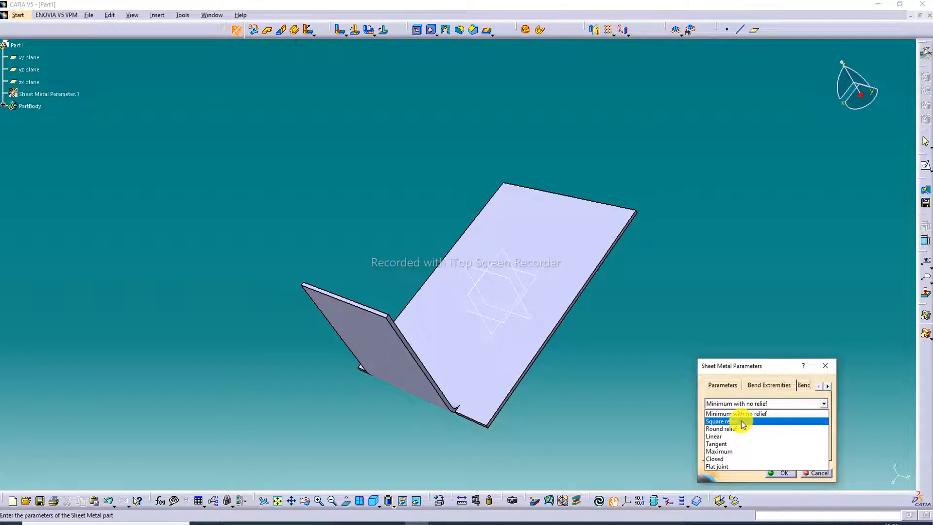
{"action": "left_click", "coordinate": [742, 422]}
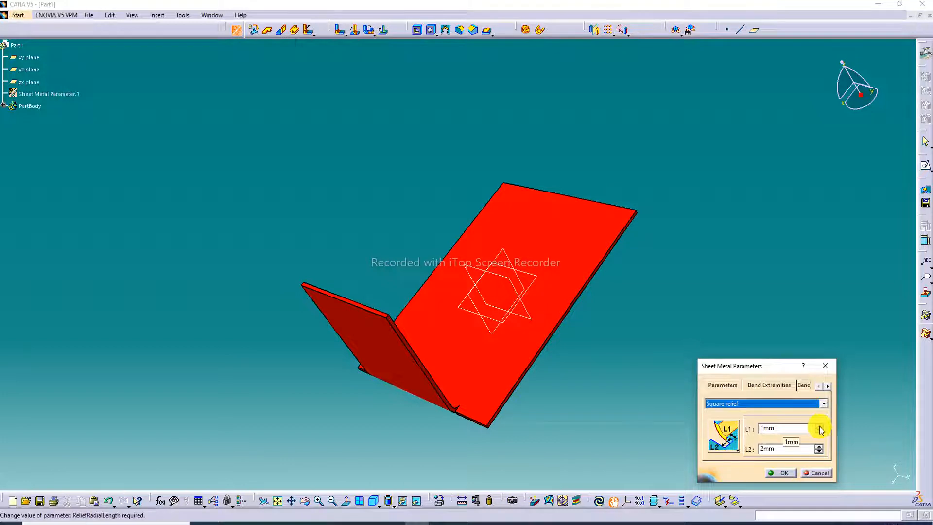
{"action": "left_click", "coordinate": [781, 472]}
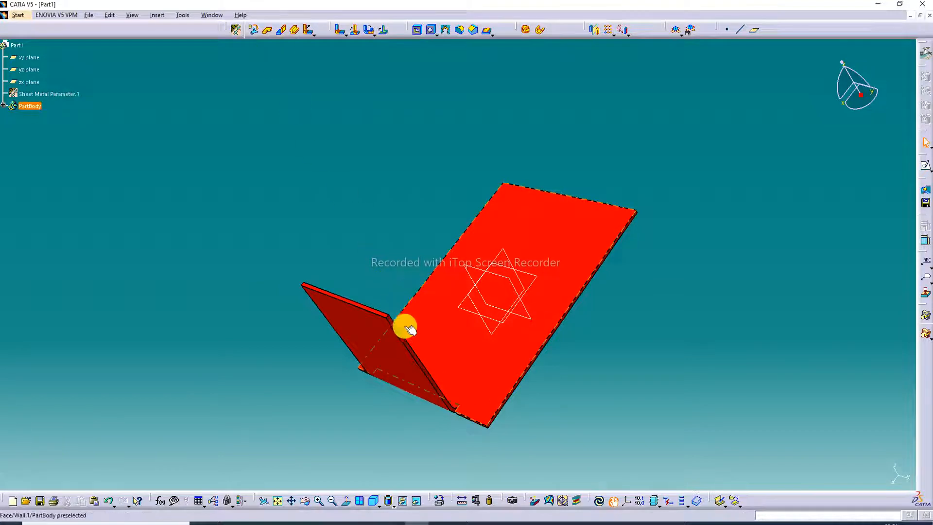
Reopen and confirm the bent wall's definition to rebuild it with the square relief.
{"action": "double_click", "coordinate": [387, 348]}
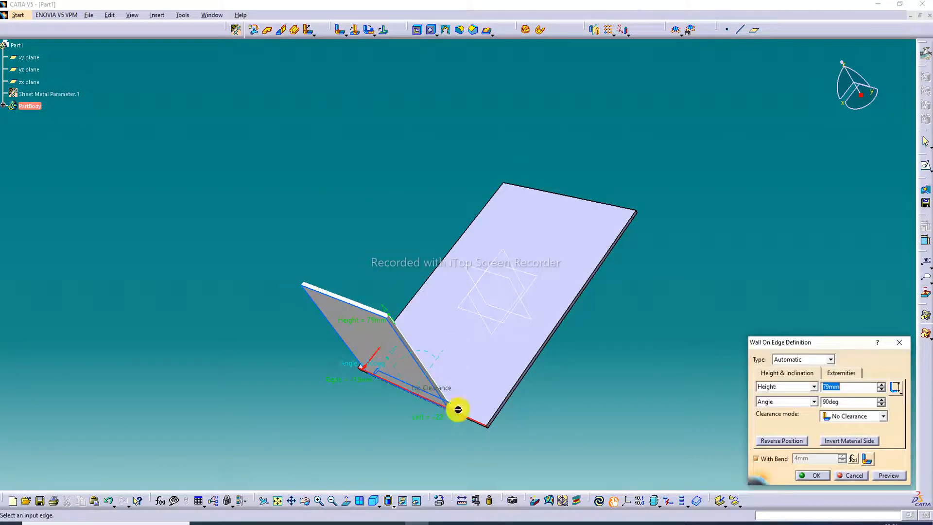
{"action": "left_click", "coordinate": [811, 475]}
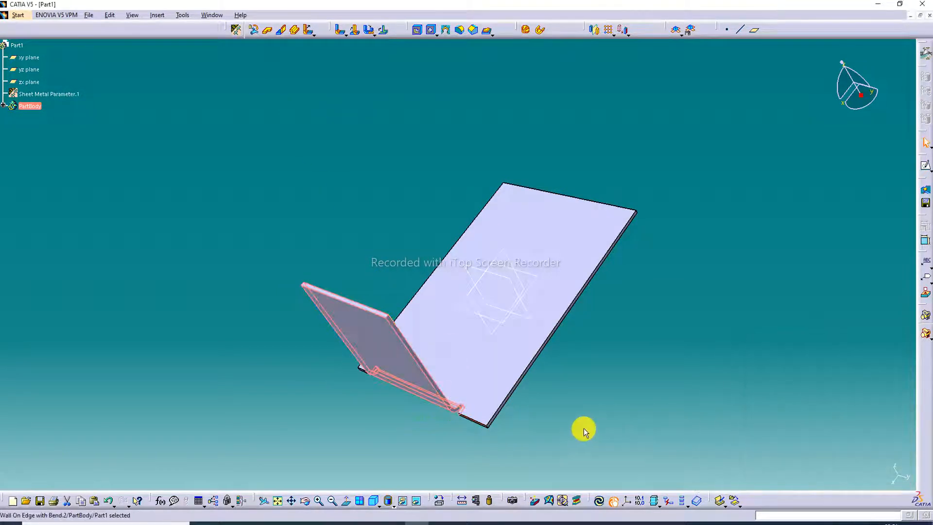
{"action": "middle_click_drag", "start_coordinate": [510, 381], "coordinate": [521, 404]}
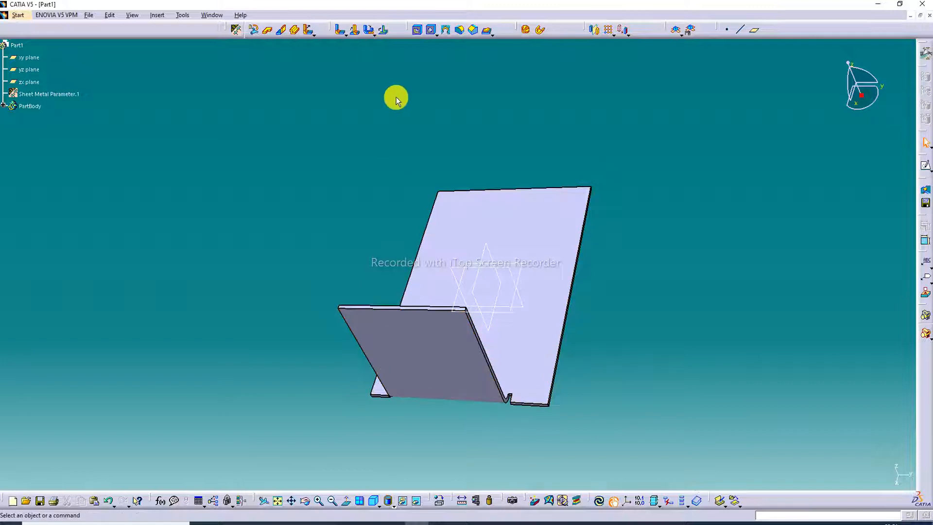
Set the square relief dimensions in the sheet metal parameters to L1 = 6 mm and L2 = 7 mm.
{"action": "left_click", "coordinate": [240, 31]}
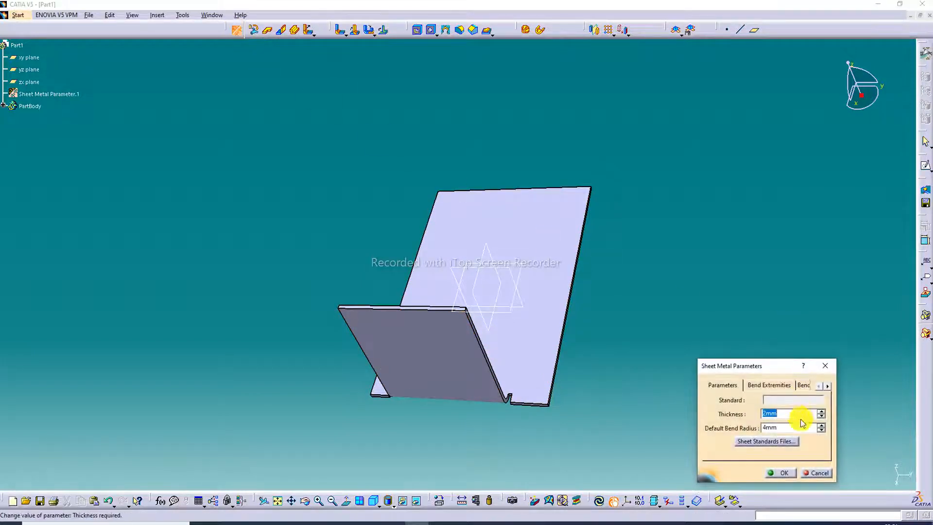
{"action": "left_click", "coordinate": [774, 385]}
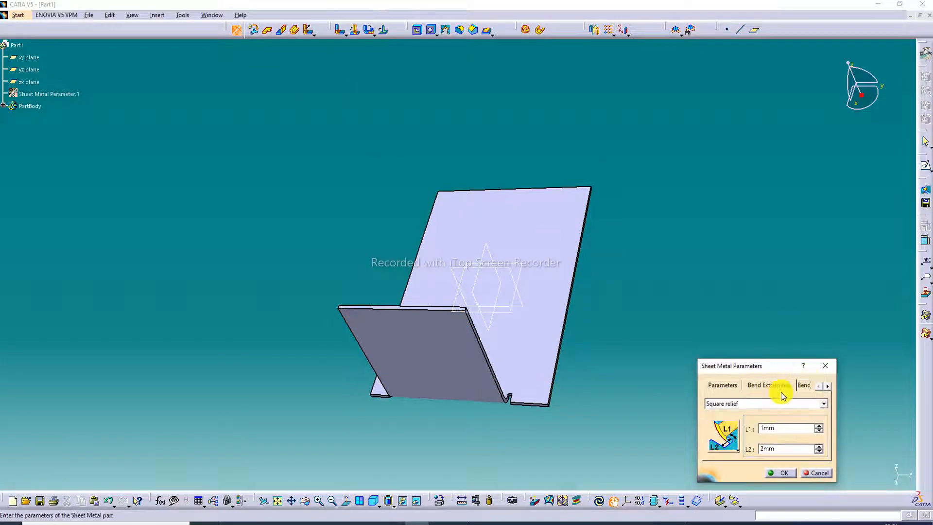
{"action": "left_click", "coordinate": [819, 427]}
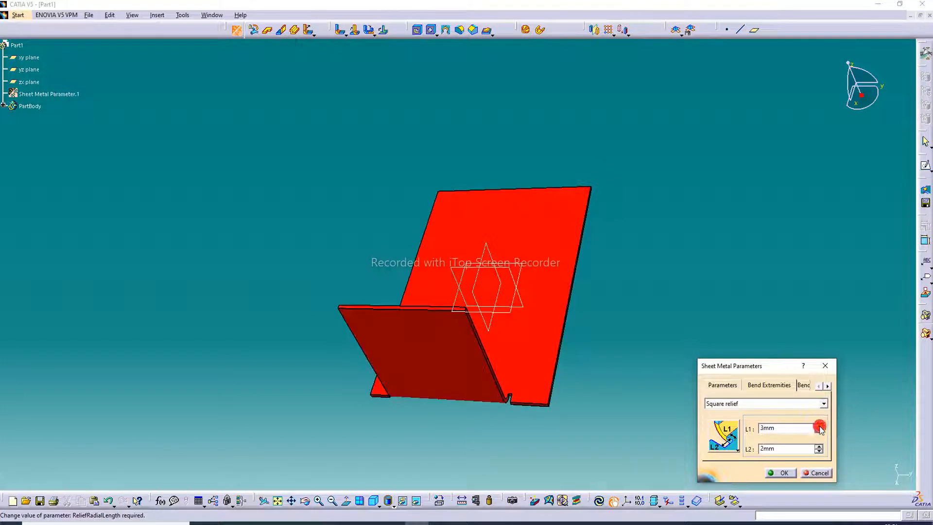
{"action": "left_click", "coordinate": [819, 446]}
{"action": "left_click", "coordinate": [787, 473]}
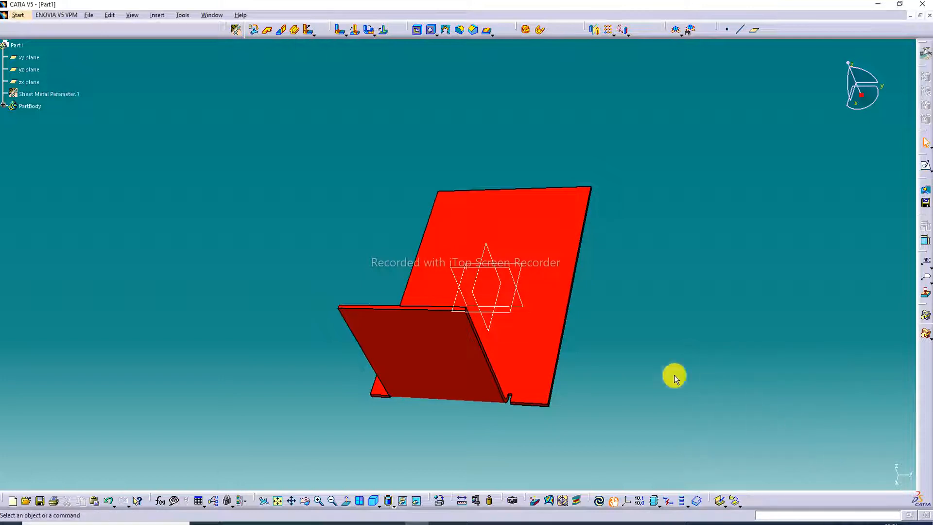
Preview and confirm the bent wall's definition to apply the resized 6 by 7 mm square reliefs at its bend.
{"action": "left_click", "coordinate": [452, 371]}
{"action": "double_click", "coordinate": [448, 368]}
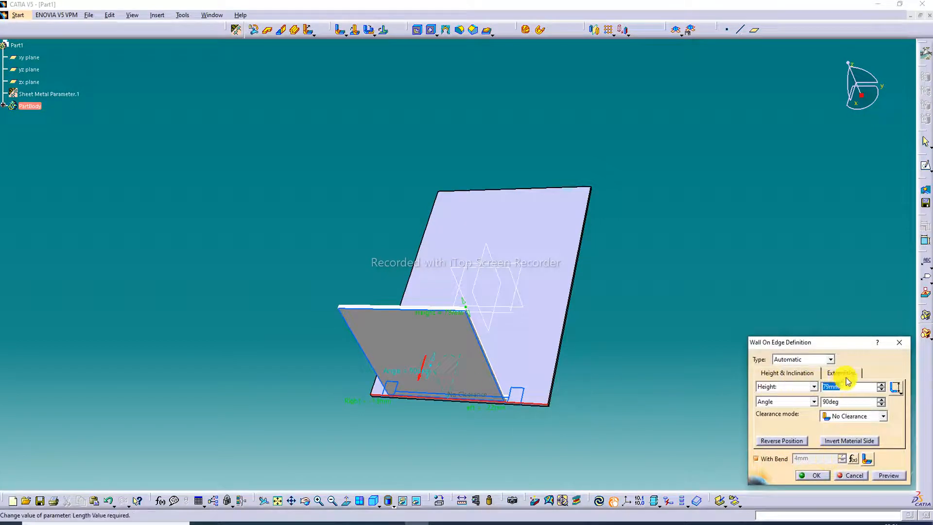
{"action": "left_click", "coordinate": [881, 475]}
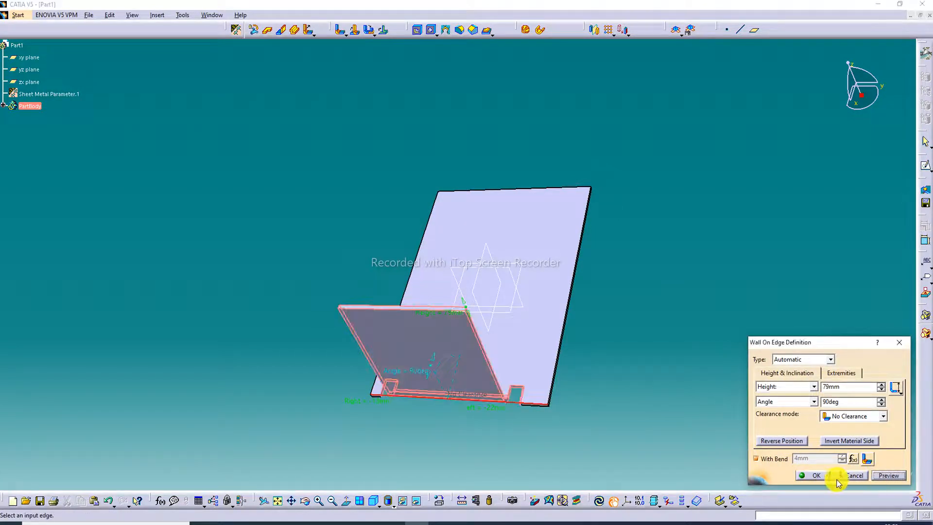
{"action": "left_click", "coordinate": [812, 476]}
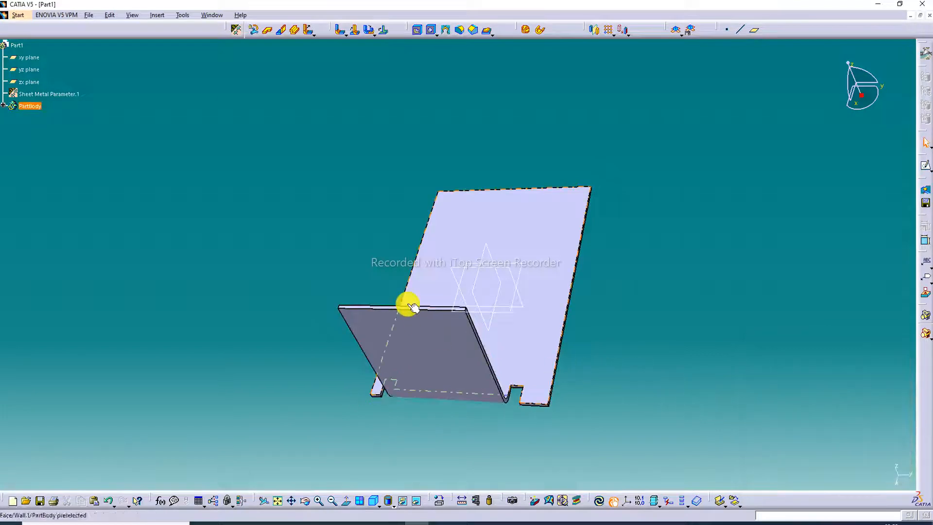
{"action": "middle_click_drag", "start_coordinate": [430, 315], "coordinate": [367, 323]}
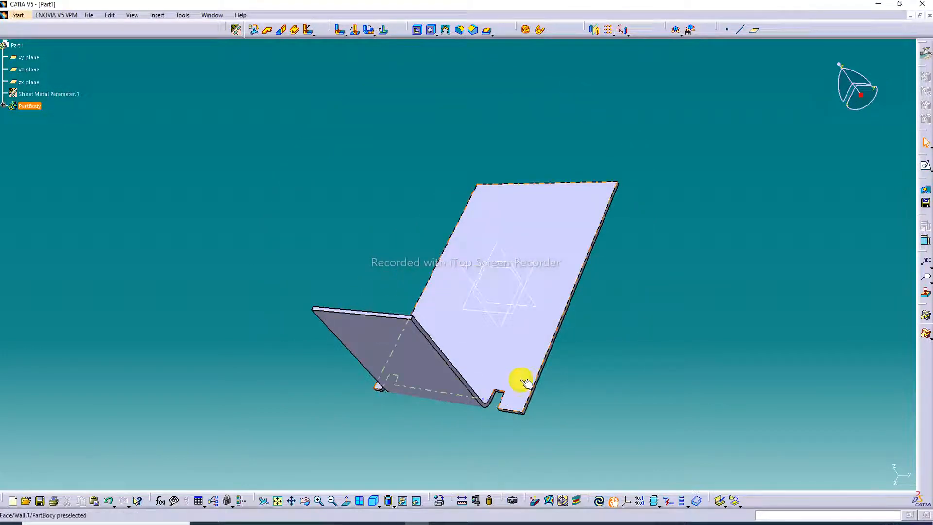
{"action": "middle_click_drag", "start_coordinate": [475, 333], "coordinate": [608, 162]}
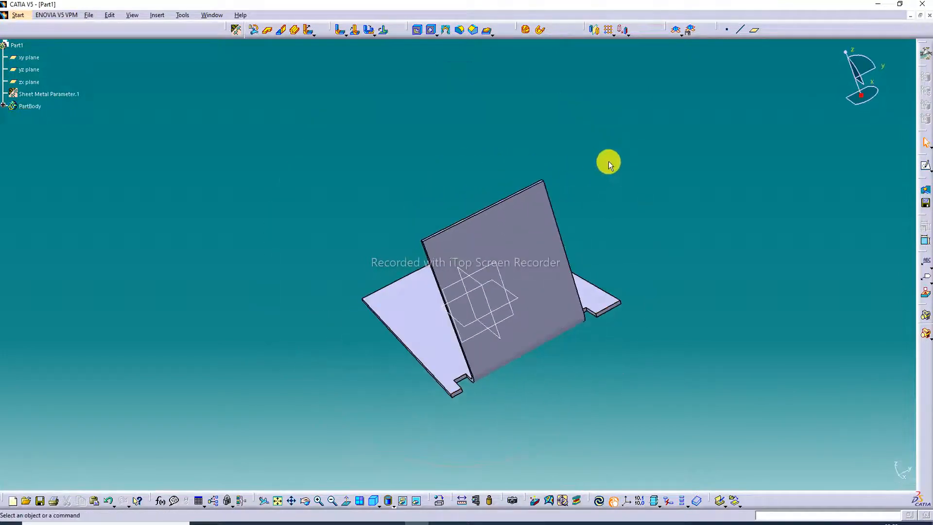
Set the bend extremities in the sheet metal parameters to Round relief.
{"action": "middle_click_drag", "start_coordinate": [556, 346], "coordinate": [616, 322]}
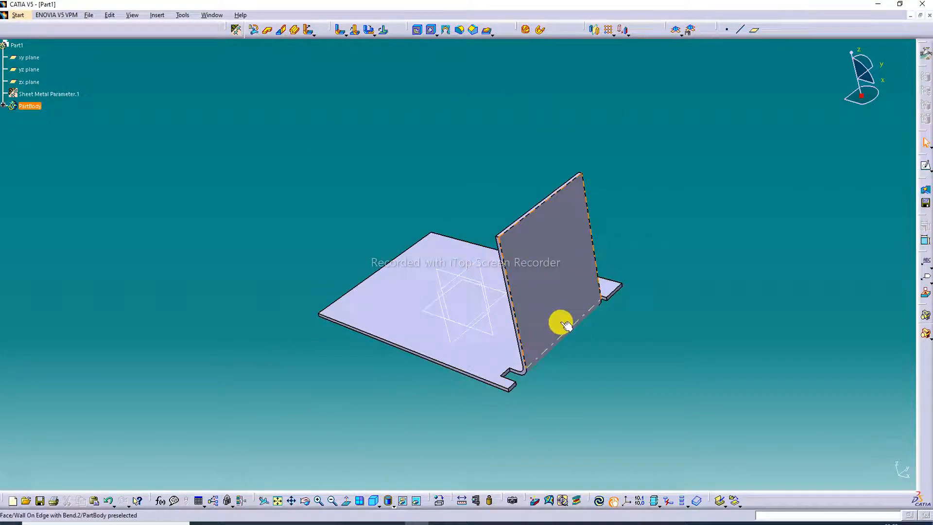
{"action": "left_click", "coordinate": [236, 29]}
{"action": "left_click", "coordinate": [773, 388]}
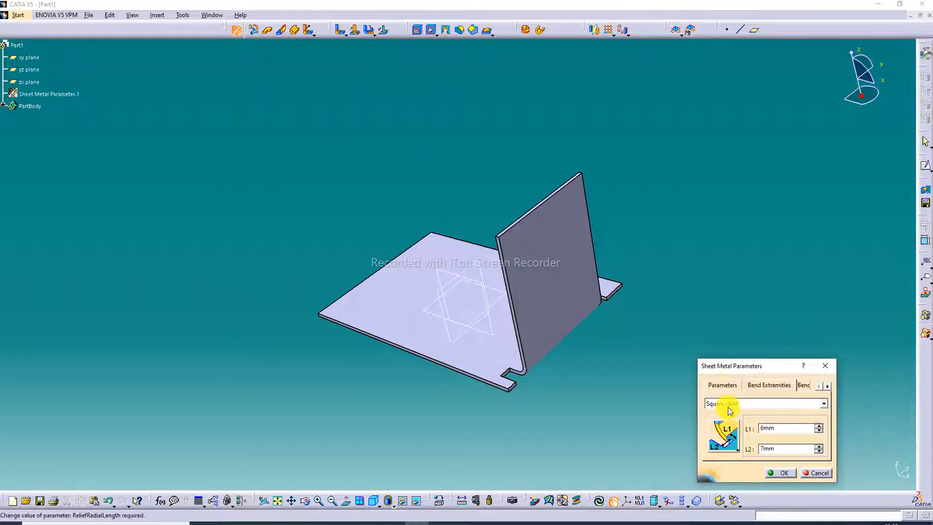
{"action": "left_click", "coordinate": [752, 406]}
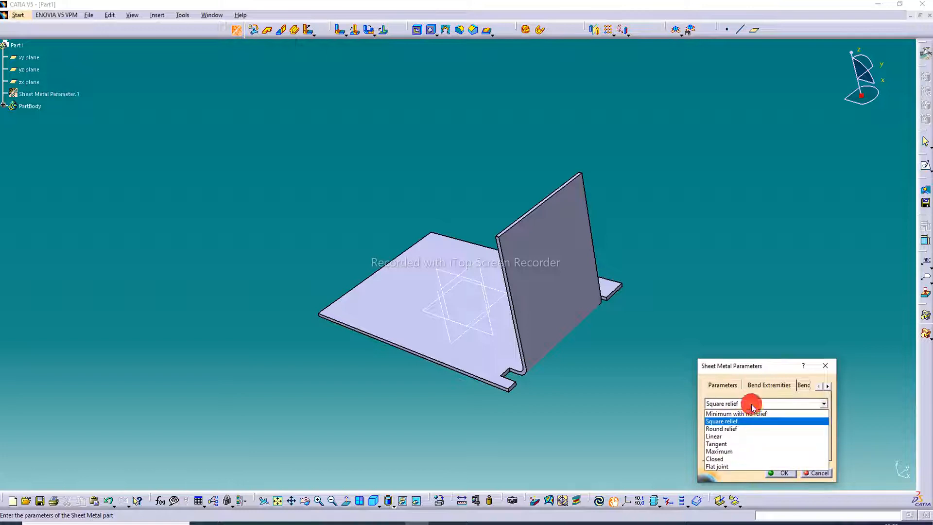
{"action": "left_click", "coordinate": [736, 428]}
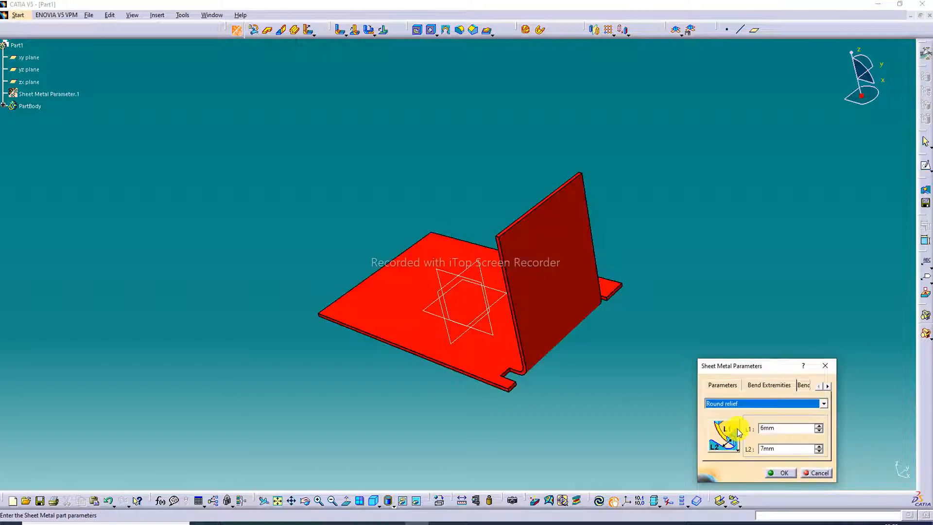
{"action": "left_click", "coordinate": [783, 474]}
Reopen and confirm the bent wall's definition to rebuild it with the round relief.
{"action": "double_click", "coordinate": [559, 298]}
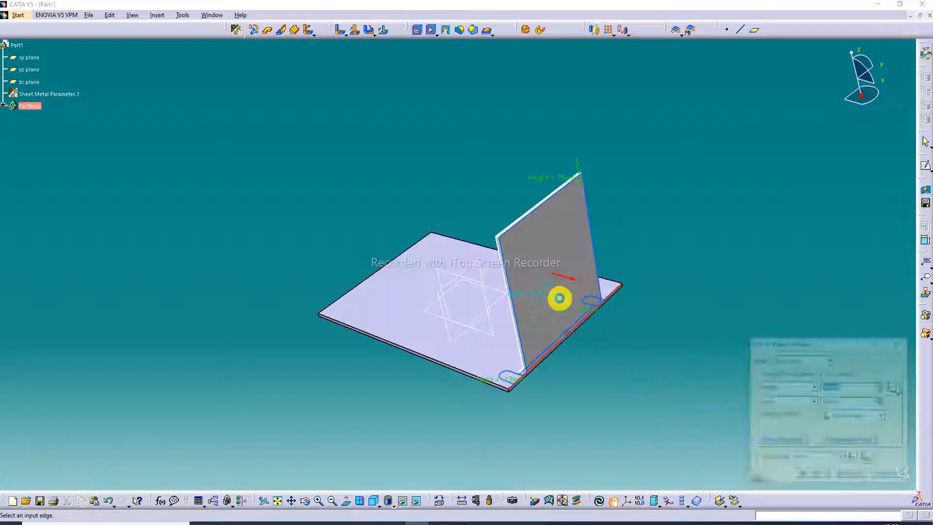
{"action": "left_click", "coordinate": [823, 478]}
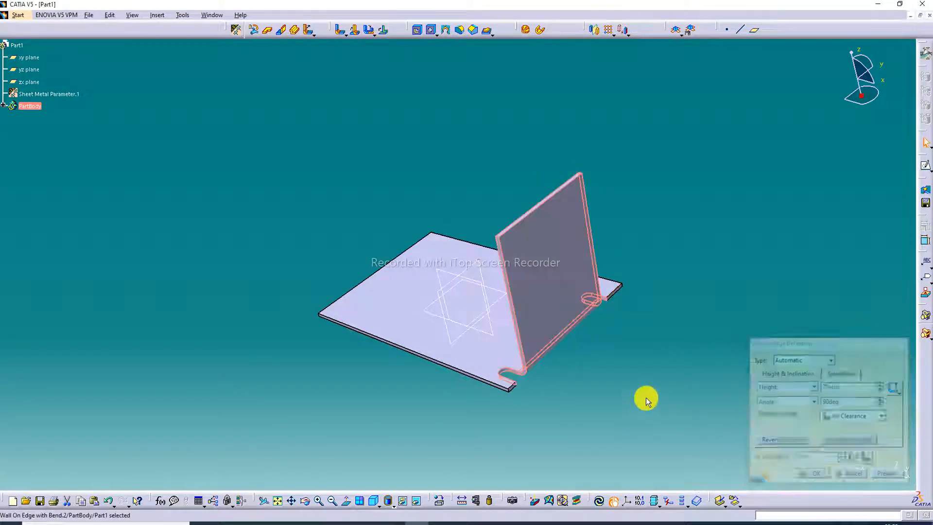
{"action": "left_click", "coordinate": [590, 354]}
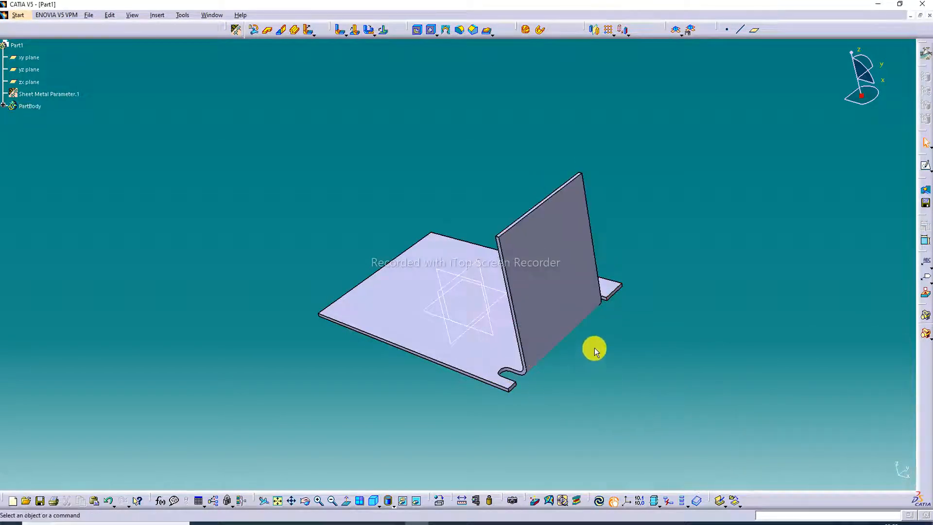
{"action": "middle_click_drag", "start_coordinate": [594, 348], "coordinate": [415, 402]}
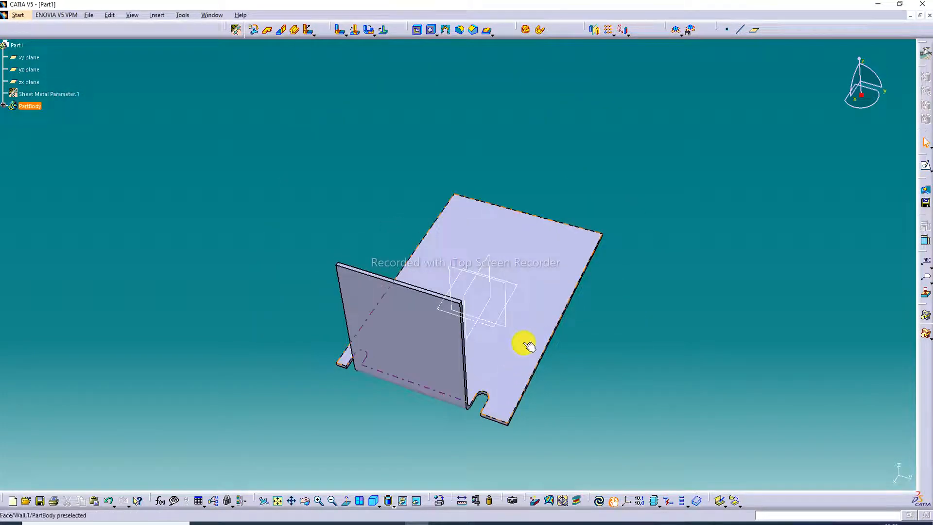
{"action": "double_click", "coordinate": [435, 358]}
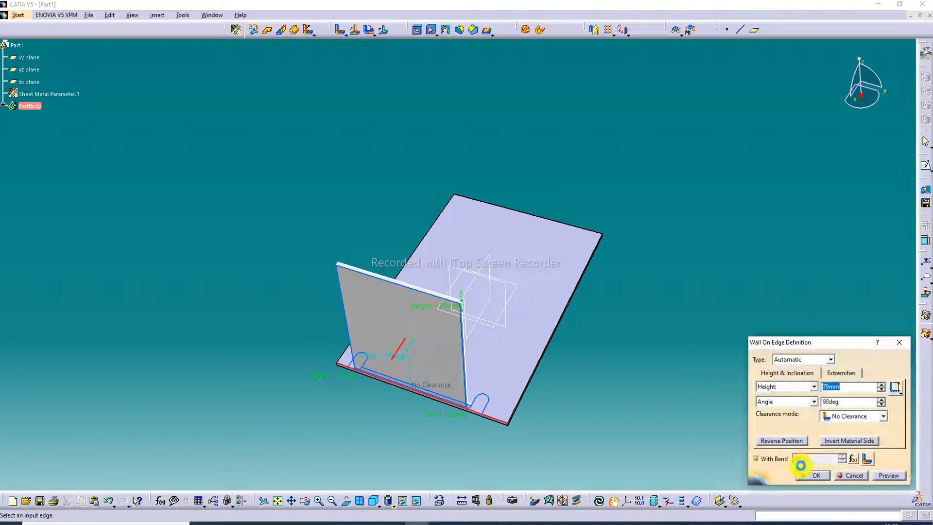
{"action": "left_click", "coordinate": [899, 342]}
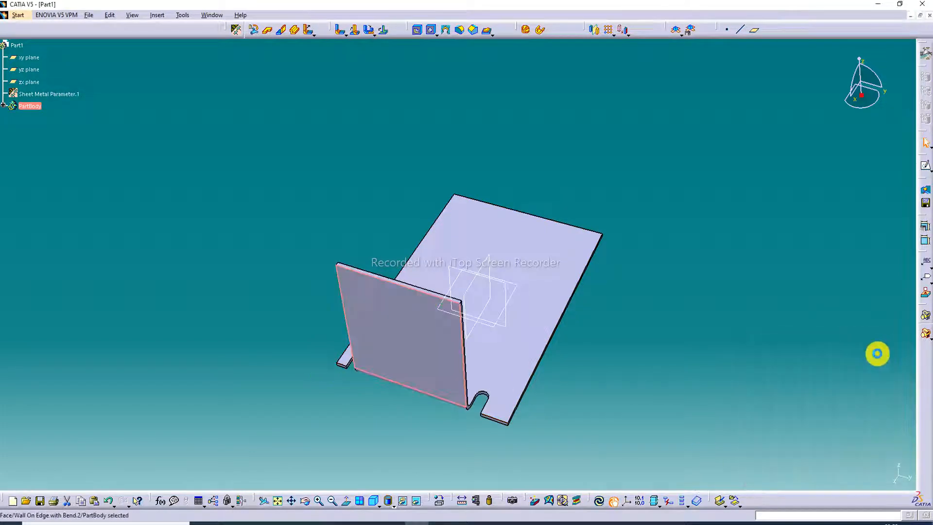
{"action": "left_click", "coordinate": [476, 400]}
{"action": "double_click", "coordinate": [476, 401]}
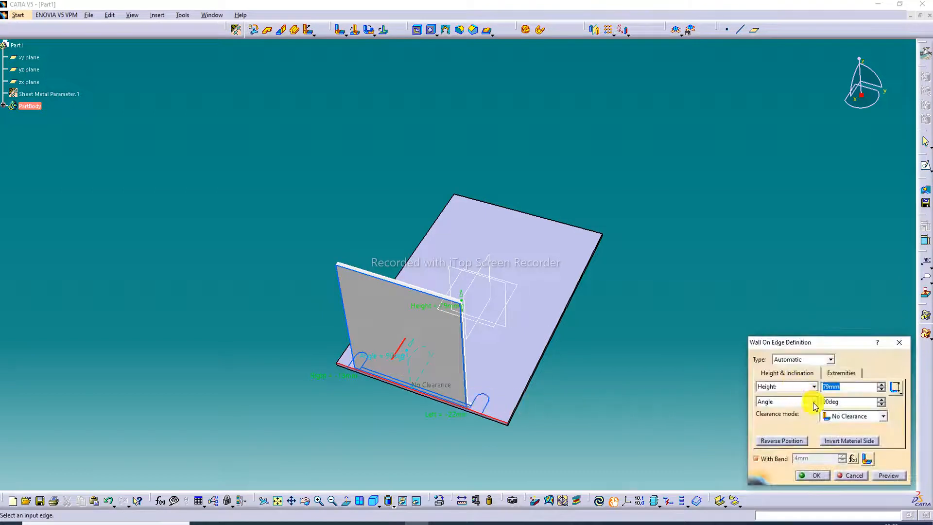
{"action": "left_click", "coordinate": [898, 342]}
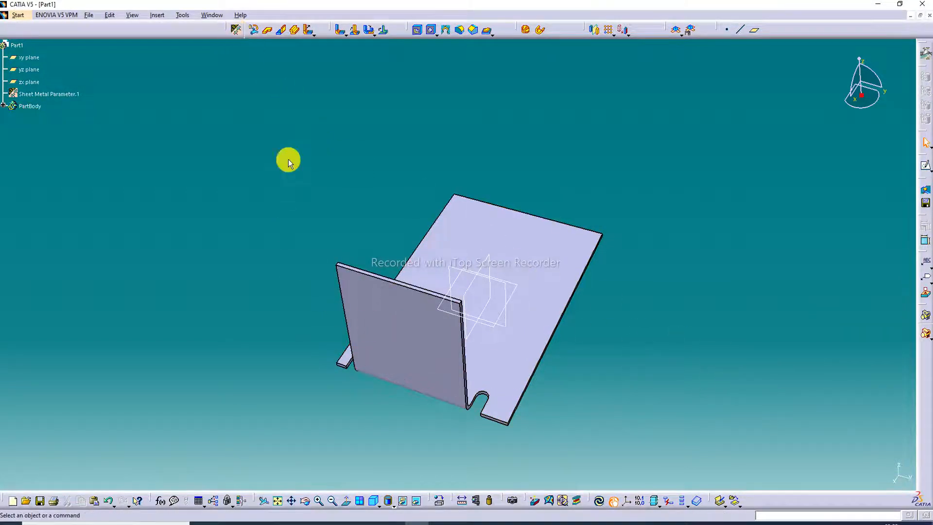
Set the round relief dimensions to L1 = 10 mm and L2 = 8 mm and rebuild the bent wall with them.
{"action": "left_click", "coordinate": [237, 30]}
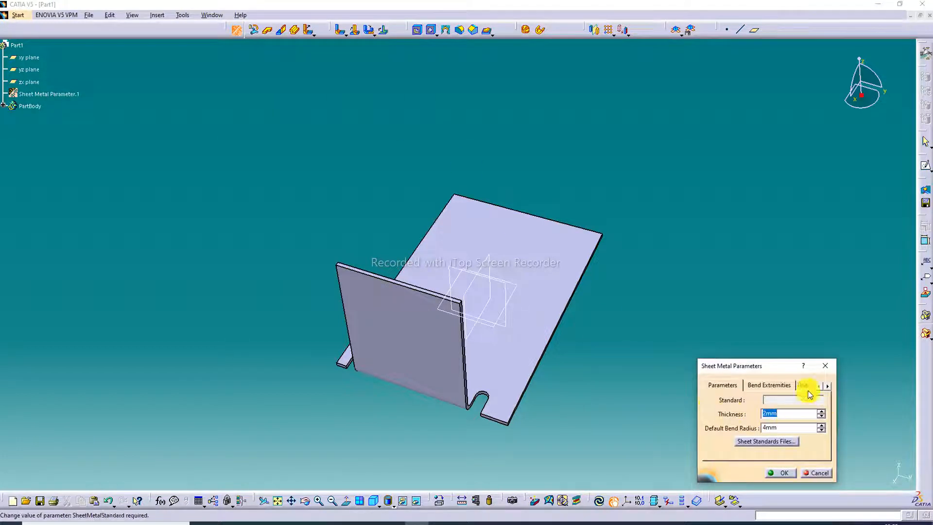
{"action": "left_click", "coordinate": [779, 387]}
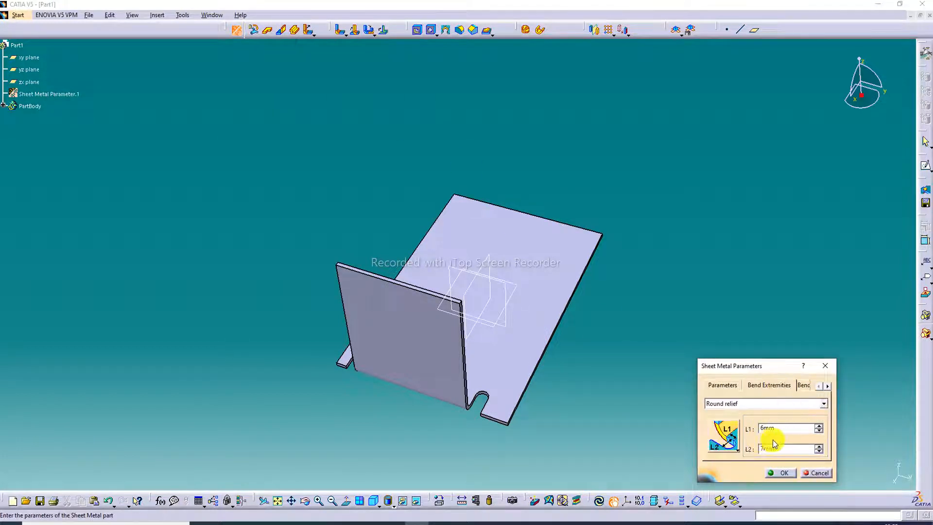
{"action": "left_click", "coordinate": [819, 426]}
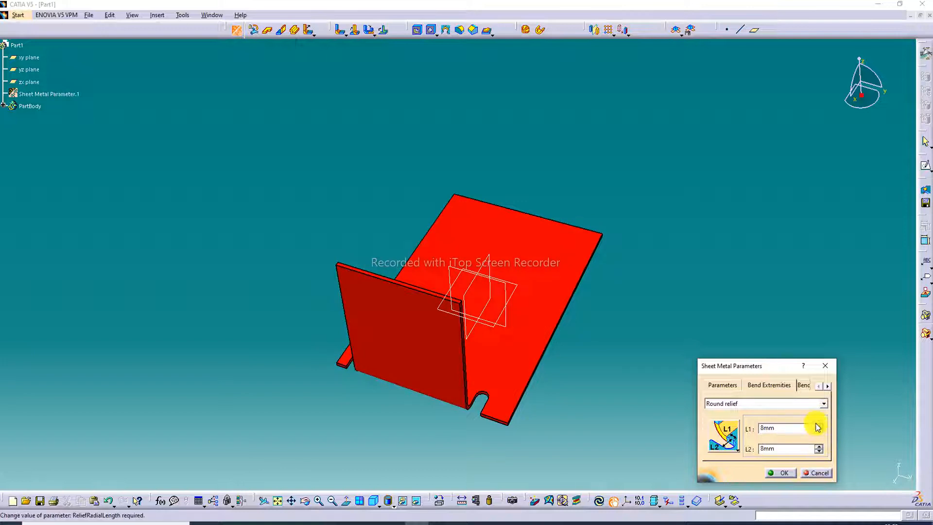
{"action": "double_click", "coordinate": [819, 426]}
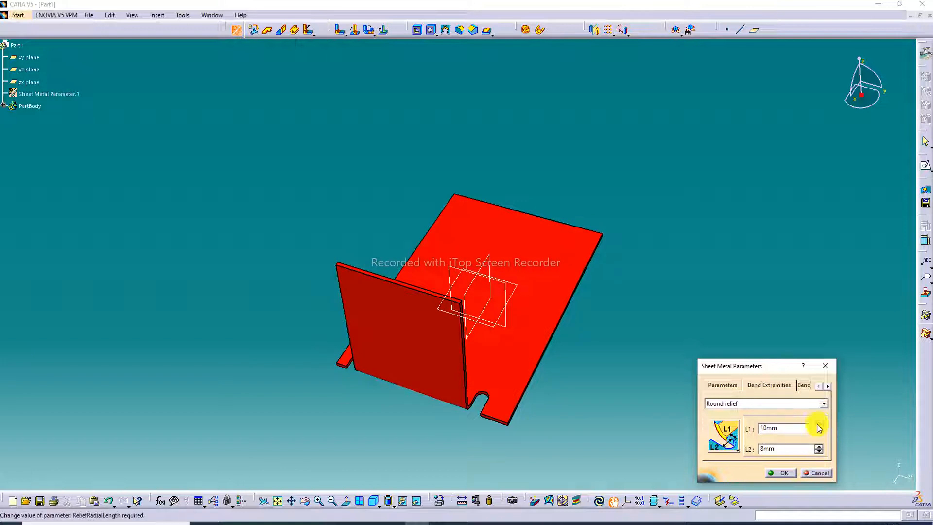
{"action": "left_click", "coordinate": [784, 473]}
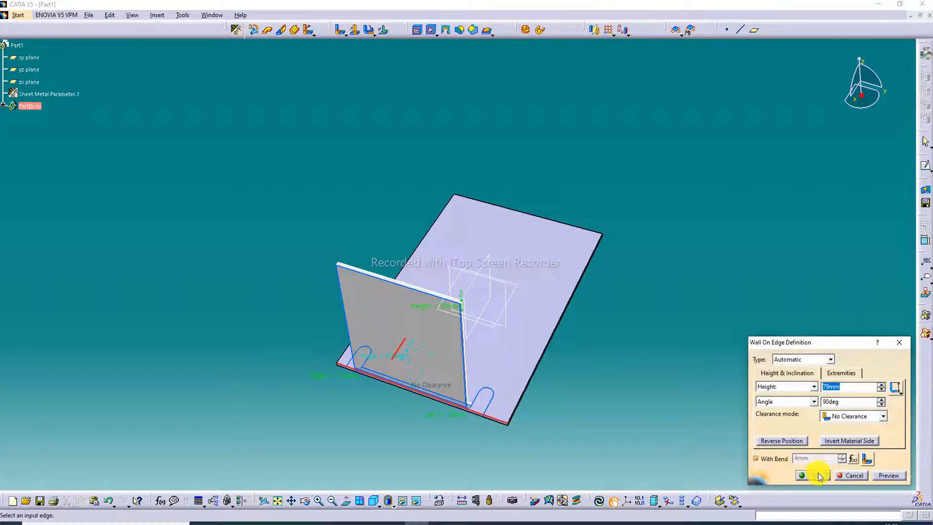
{"action": "left_click", "coordinate": [820, 476]}
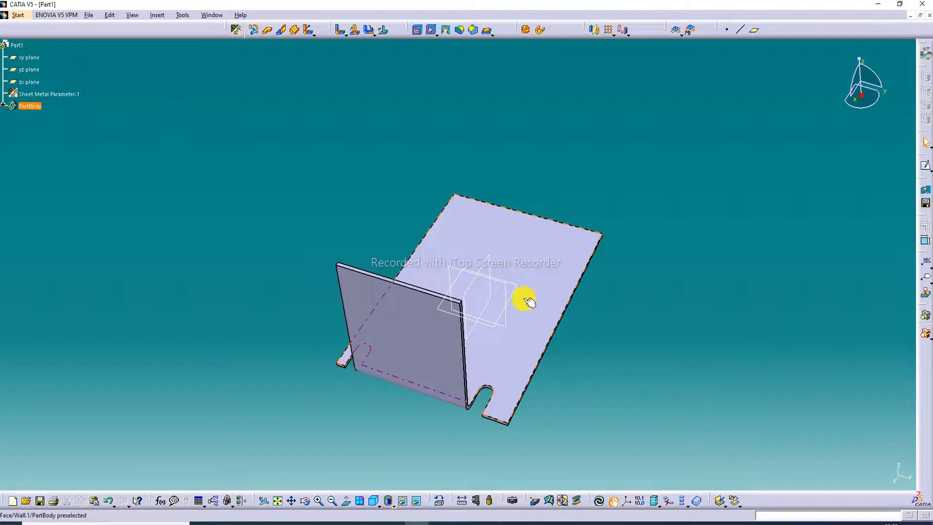
Start a new Wall On Edge feature and set its type to Sketch Based.
{"action": "middle_click_drag", "start_coordinate": [529, 302], "coordinate": [413, 288]}
{"action": "middle_click_drag", "start_coordinate": [602, 261], "coordinate": [506, 221]}
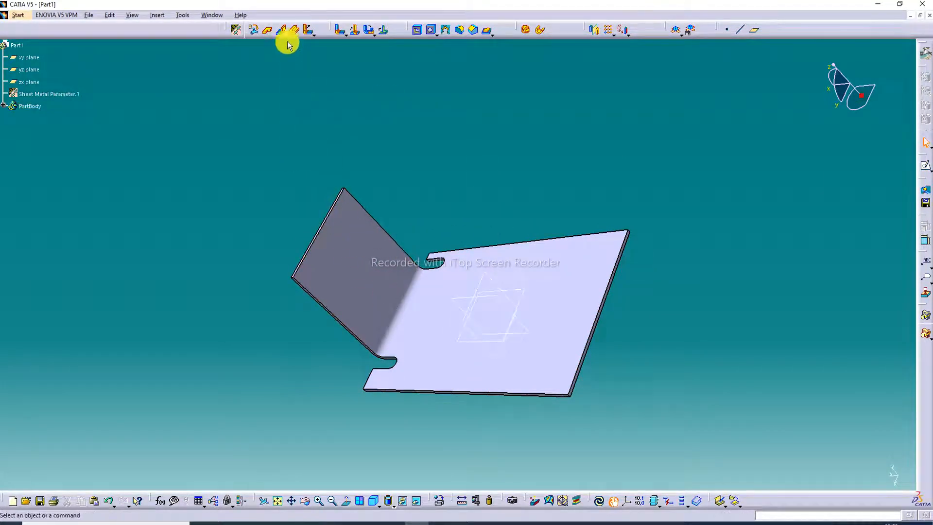
{"action": "left_click", "coordinate": [281, 30]}
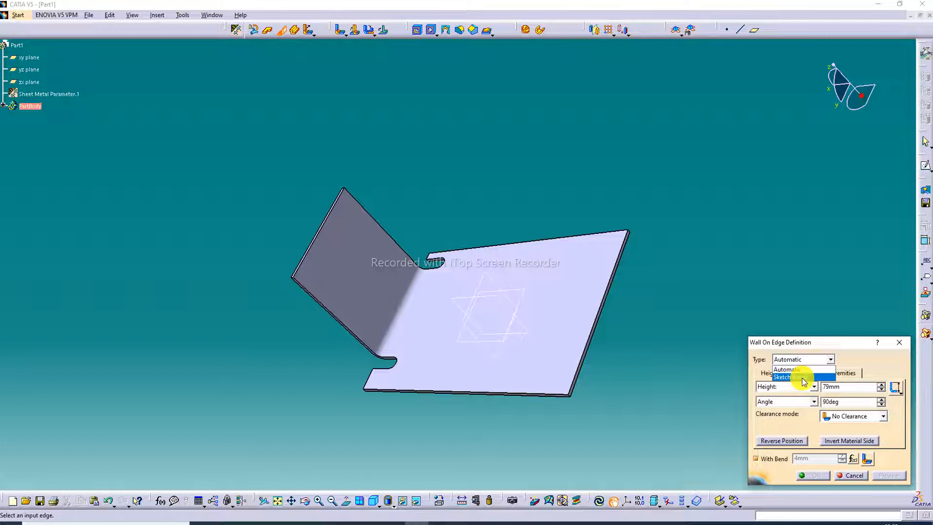
{"action": "left_click", "coordinate": [802, 377]}
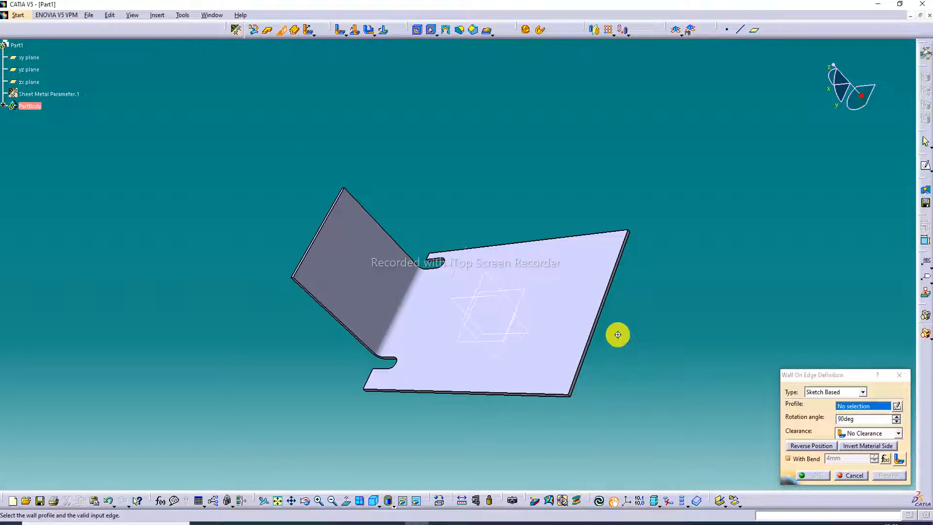
{"action": "middle_click_drag", "start_coordinate": [617, 334], "coordinate": [632, 350]}
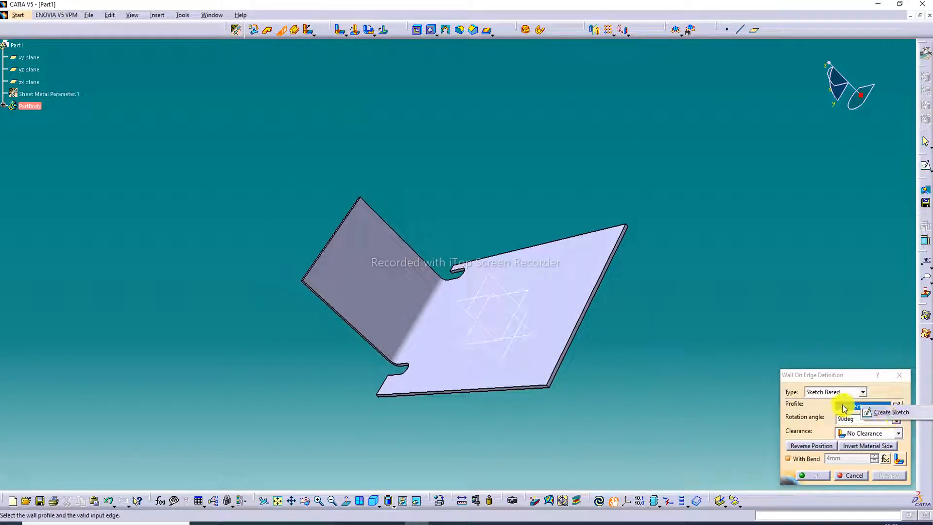
{"action": "left_click", "coordinate": [835, 331]}
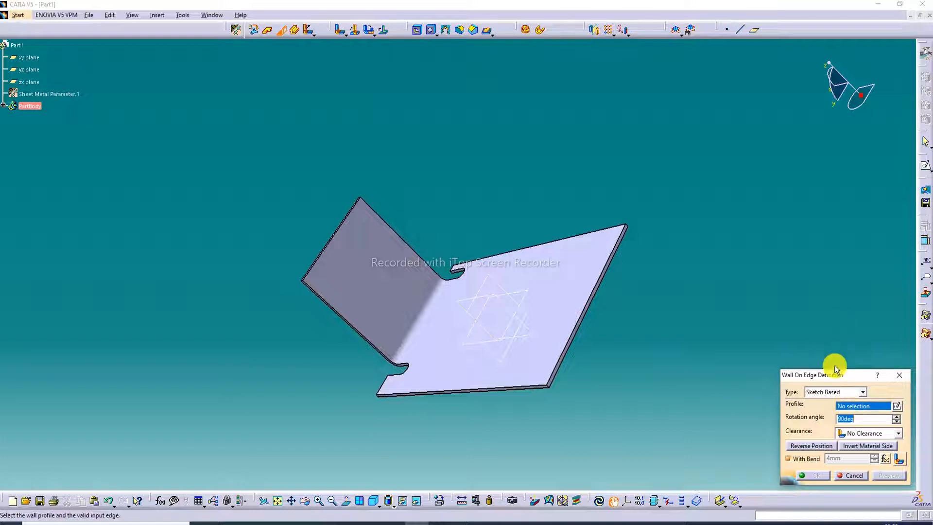
Create the wall's profile sketch on the base wall's thin side face opposite the bent wall.
{"action": "right_click", "coordinate": [856, 407]}
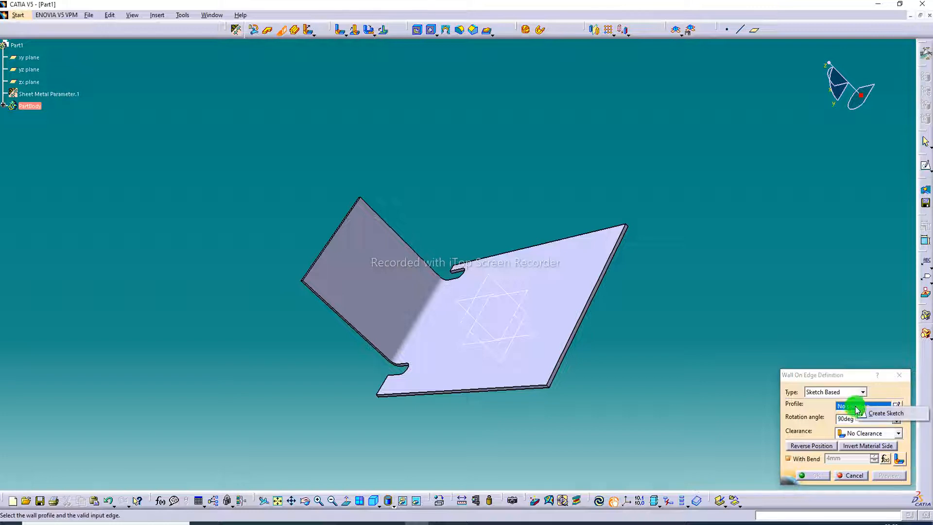
{"action": "left_click", "coordinate": [880, 414]}
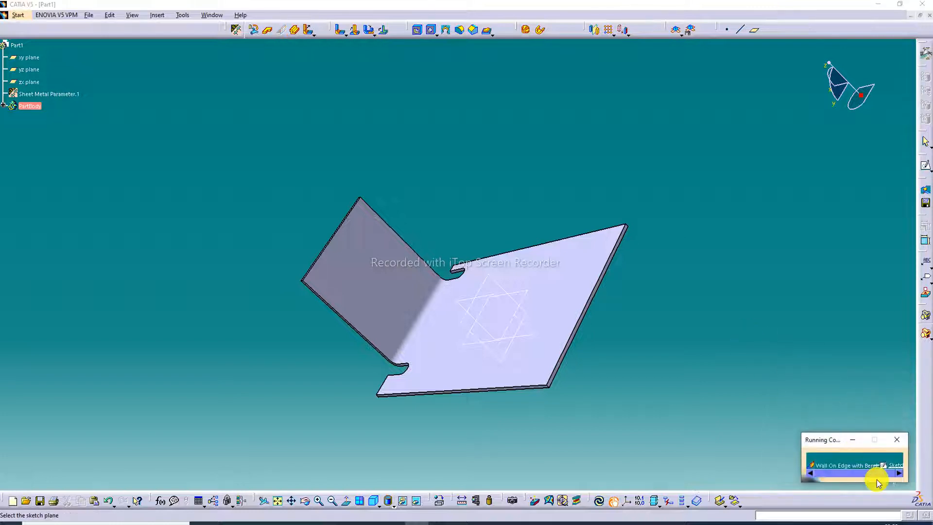
{"action": "middle_click_drag", "start_coordinate": [614, 329], "coordinate": [593, 296], "text": "ctrl"}
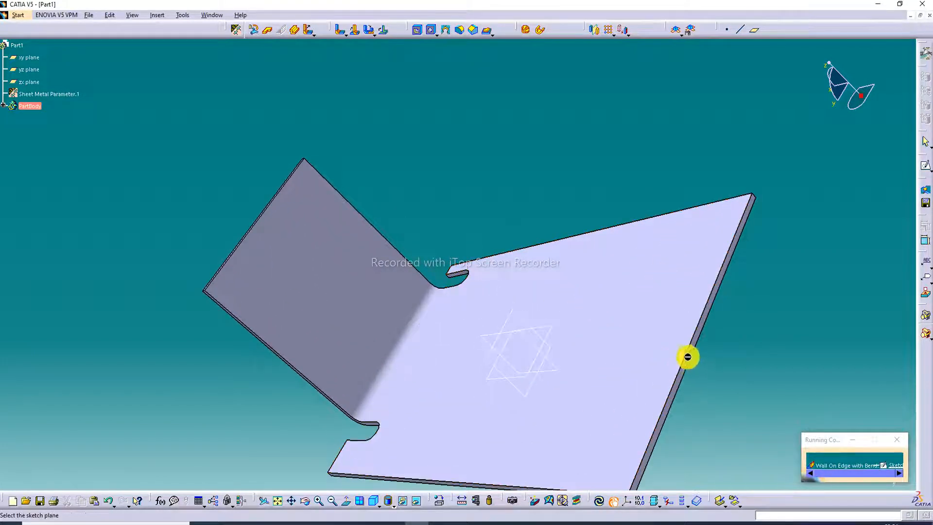
{"action": "middle_click_drag", "start_coordinate": [684, 363], "coordinate": [646, 311], "text": "ctrl"}
{"action": "left_click", "coordinate": [652, 320]}
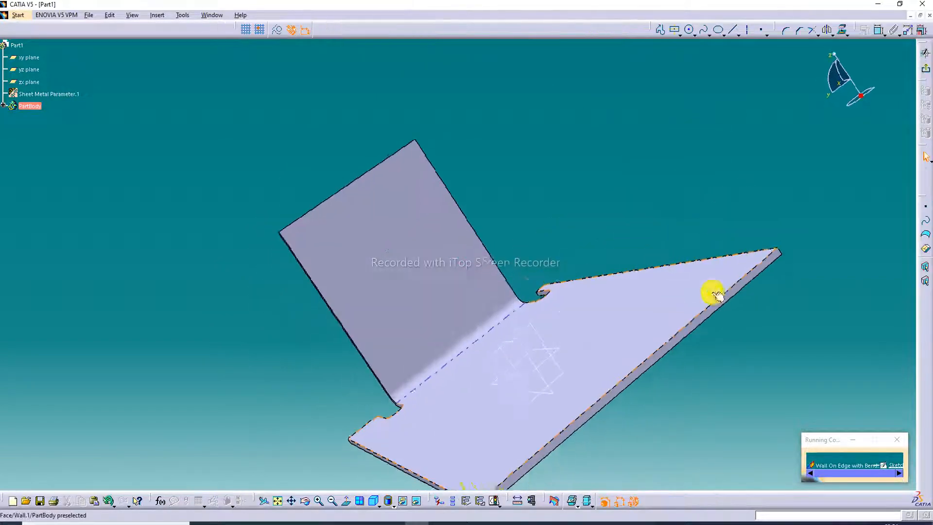
{"action": "left_click", "coordinate": [281, 500]}
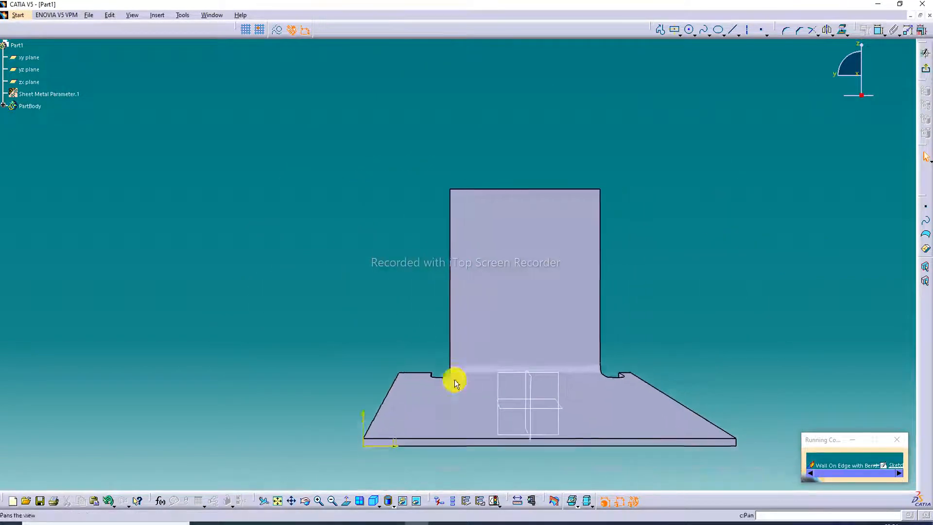
Project the upper long edge of the base wall's side face into the sketch with Project 3D Elements.
{"action": "left_click", "coordinate": [662, 31]}
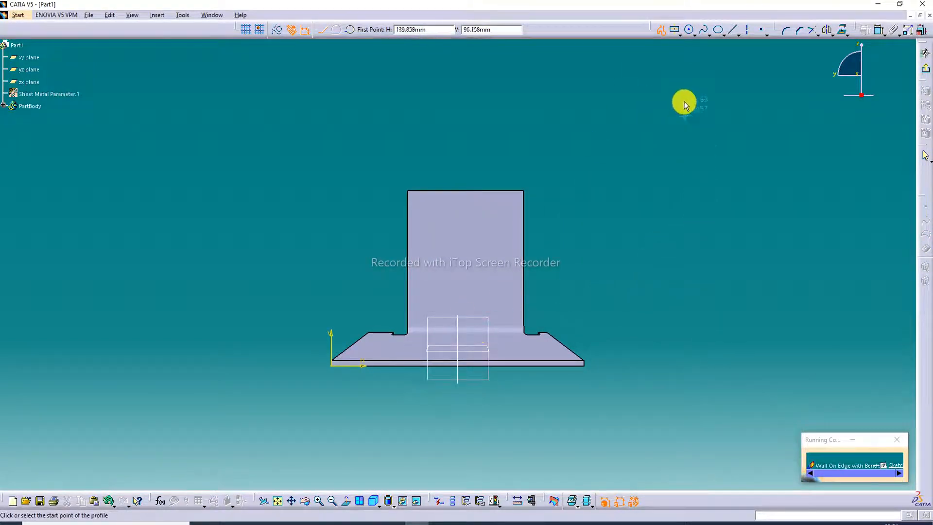
{"action": "left_click", "coordinate": [660, 28]}
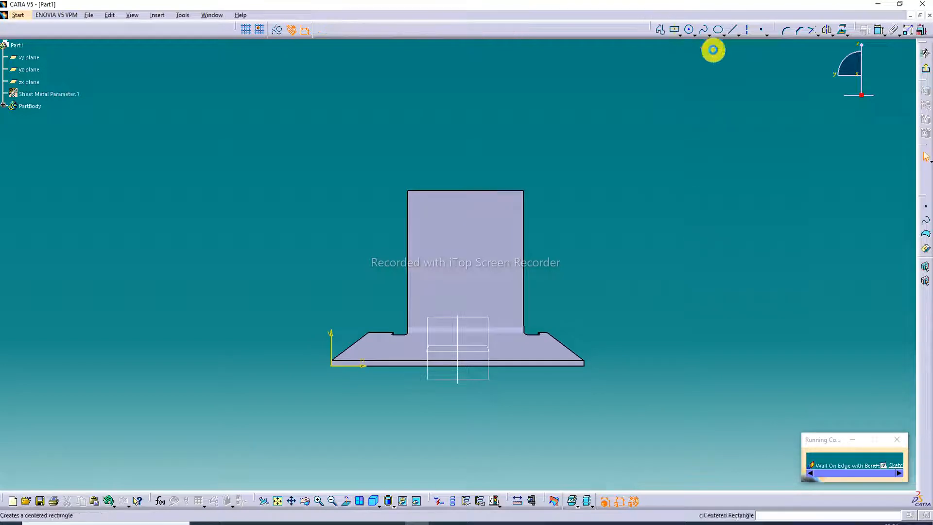
{"action": "left_click", "coordinate": [844, 33]}
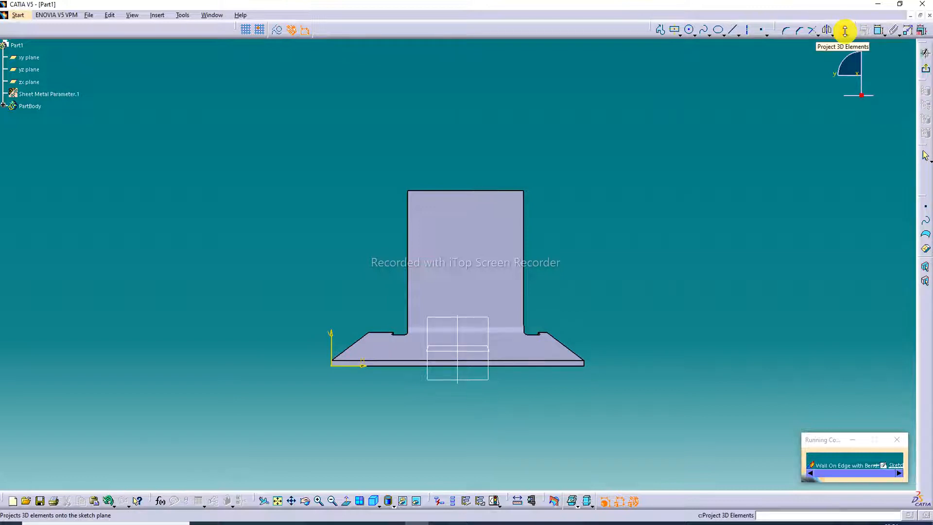
{"action": "left_click", "coordinate": [528, 361]}
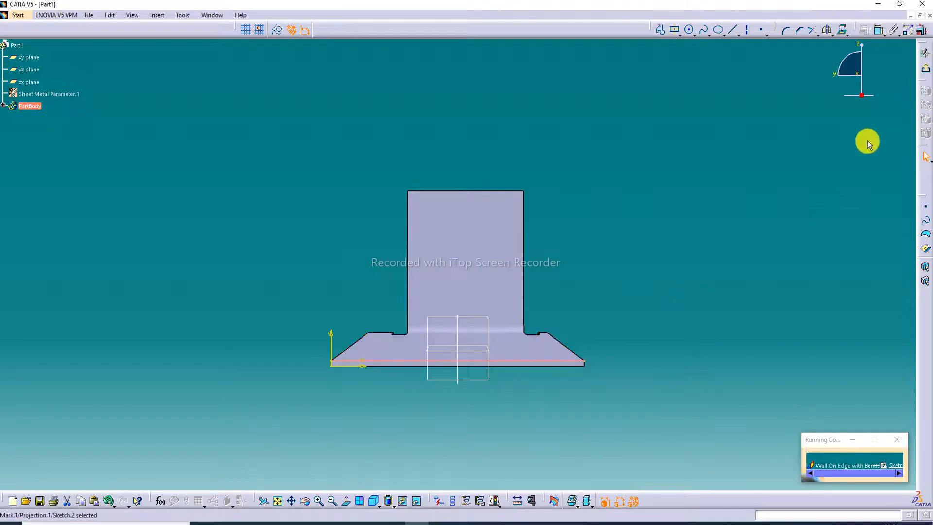
{"action": "left_click", "coordinate": [826, 129]}
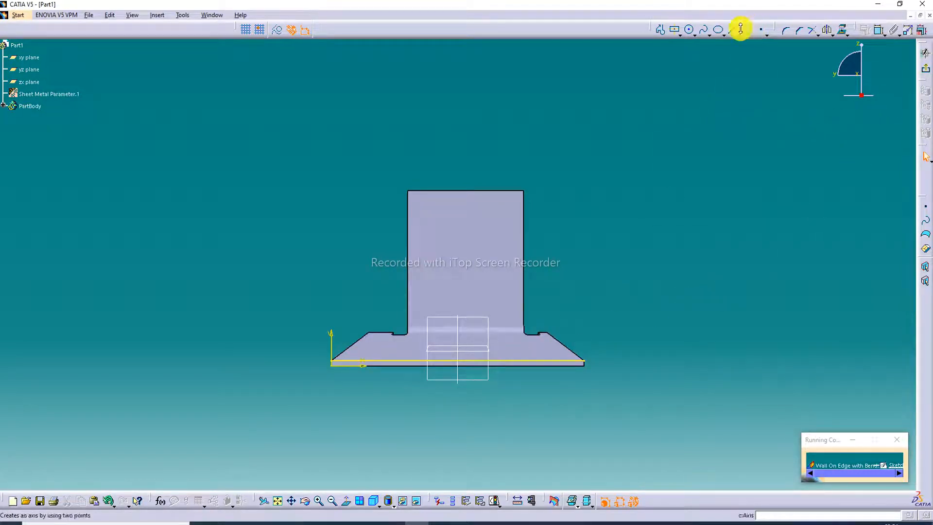
Sketch an open three-sided profile rising from the projected edge, about 51 mm wide and 36 mm high, with the Profile tool.
{"action": "left_click", "coordinate": [661, 30]}
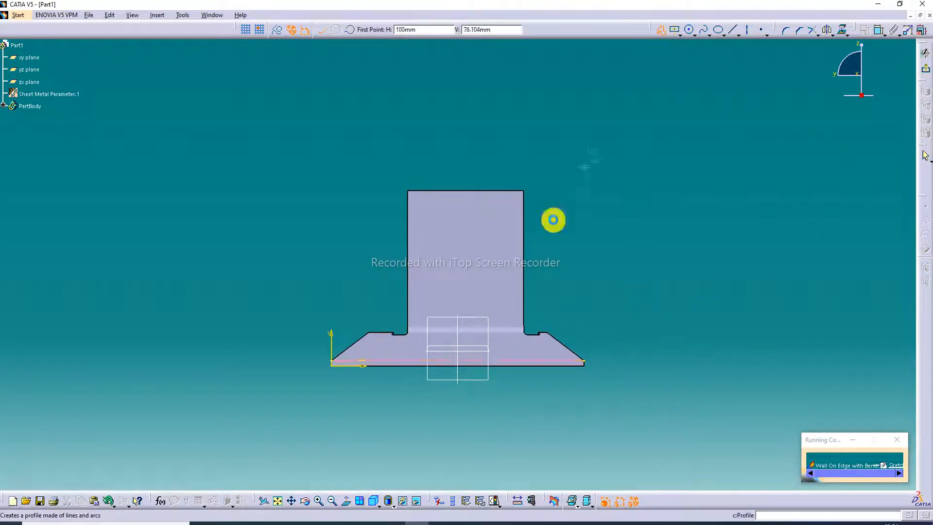
{"action": "left_click", "coordinate": [411, 362]}
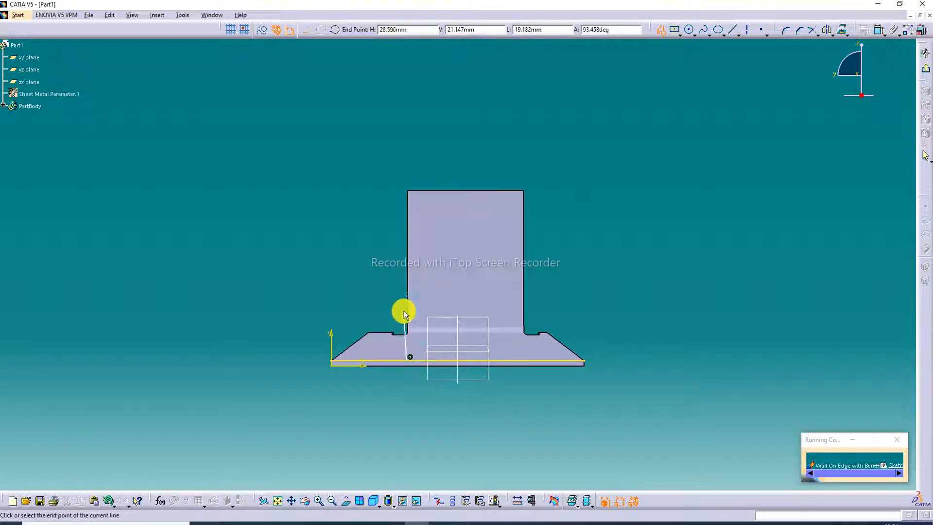
{"action": "left_click", "coordinate": [408, 267]}
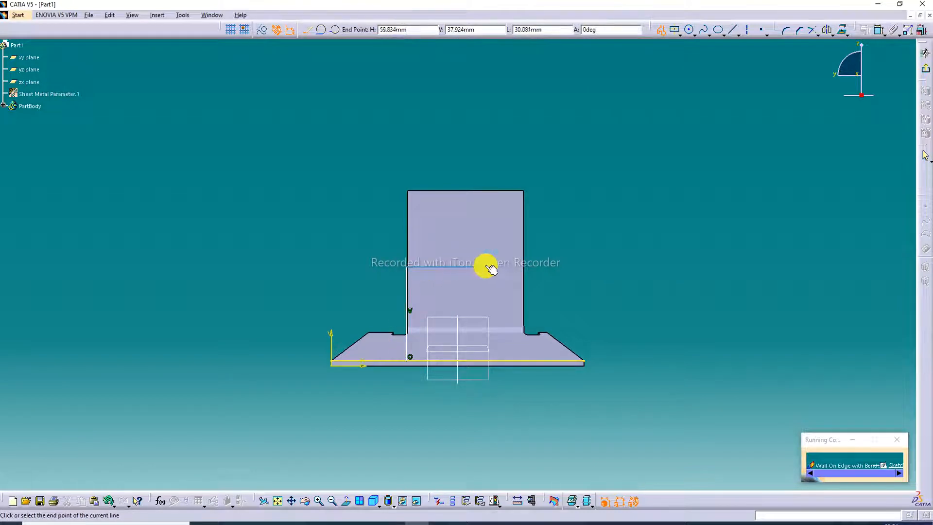
{"action": "left_click", "coordinate": [537, 267]}
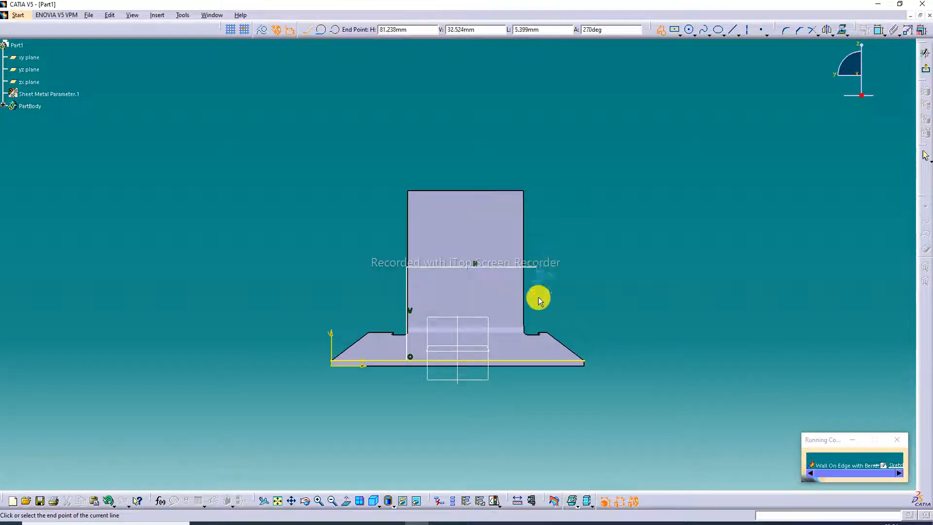
{"action": "left_click", "coordinate": [539, 358]}
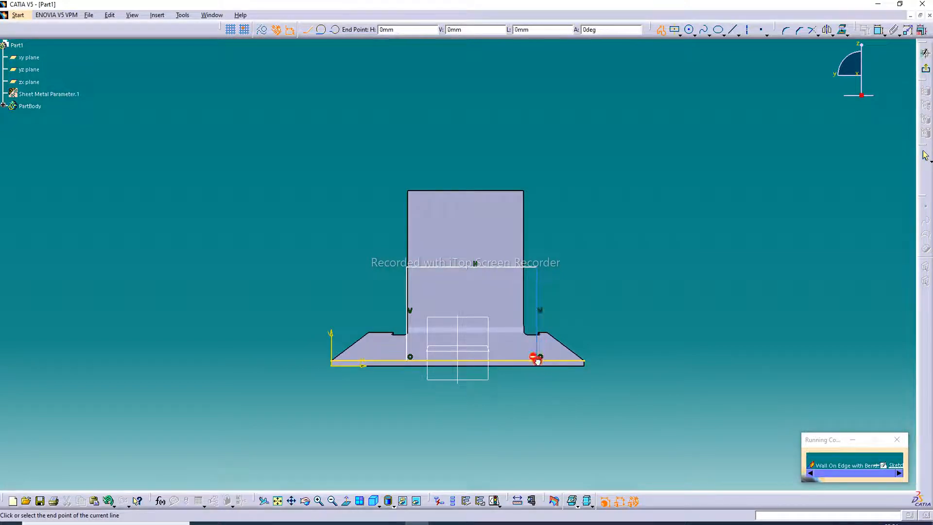
{"action": "left_click", "coordinate": [660, 30]}
{"action": "left_click", "coordinate": [660, 167]}
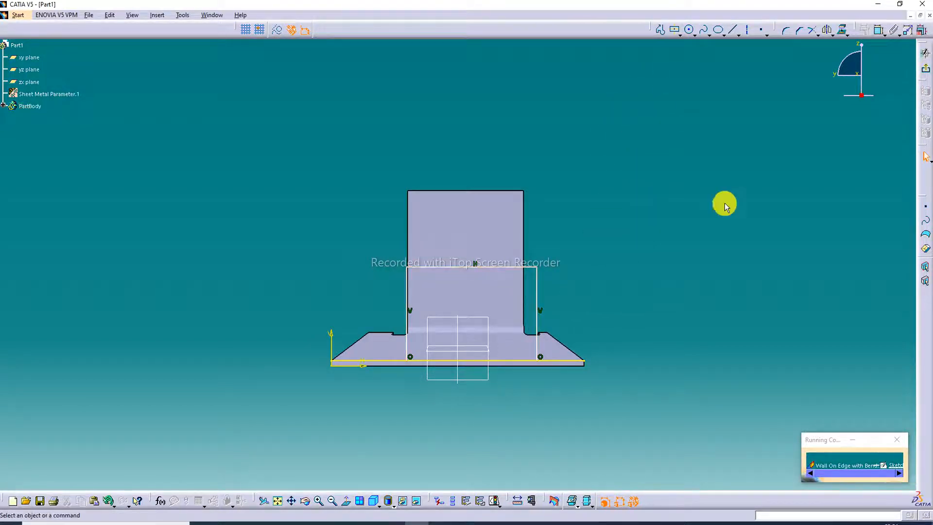
Trim away both end segments of the projected line outside the three-sided profile with Quick Trim.
{"action": "left_click", "coordinate": [834, 35]}
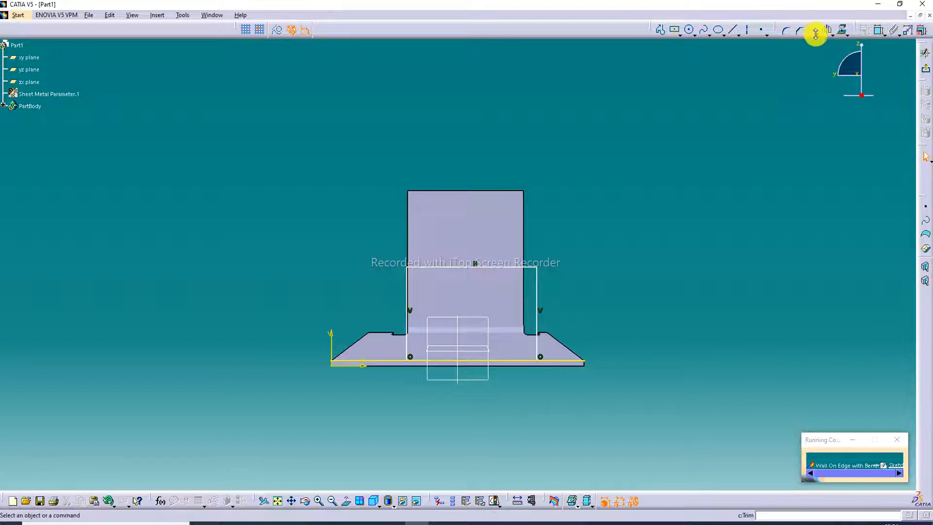
{"action": "left_click", "coordinate": [819, 34]}
{"action": "left_click", "coordinate": [825, 80]}
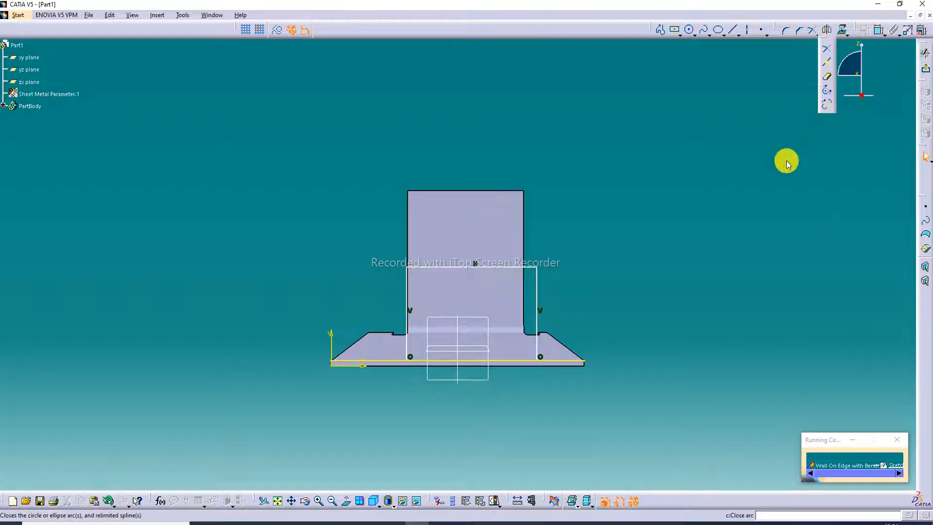
{"action": "left_click", "coordinate": [560, 360]}
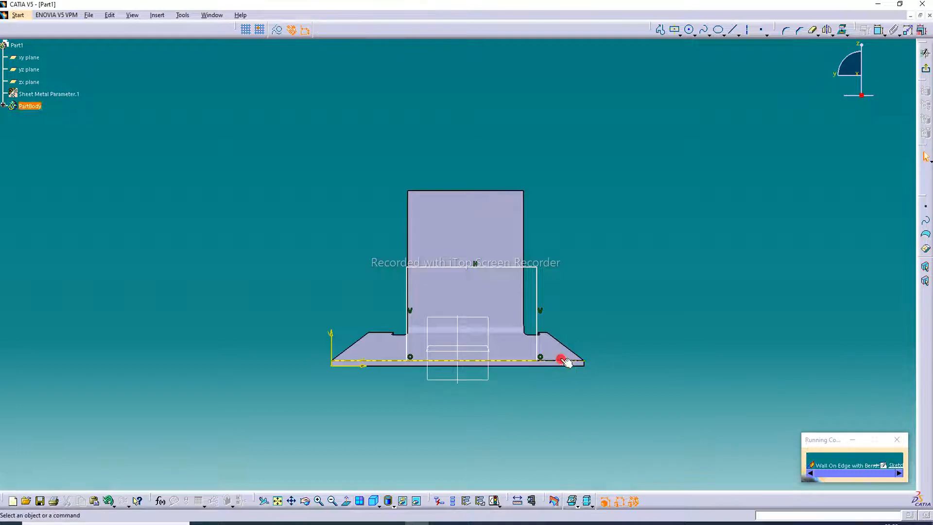
{"action": "left_click", "coordinate": [379, 362]}
{"action": "left_click", "coordinate": [656, 328]}
{"action": "middle_click_drag", "start_coordinate": [373, 206], "coordinate": [558, 315]}
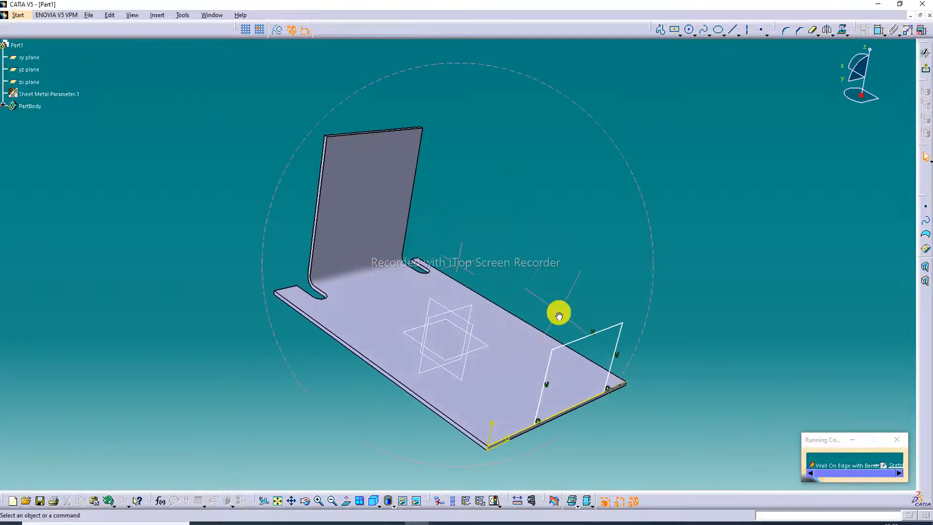
{"action": "left_click", "coordinate": [926, 72]}
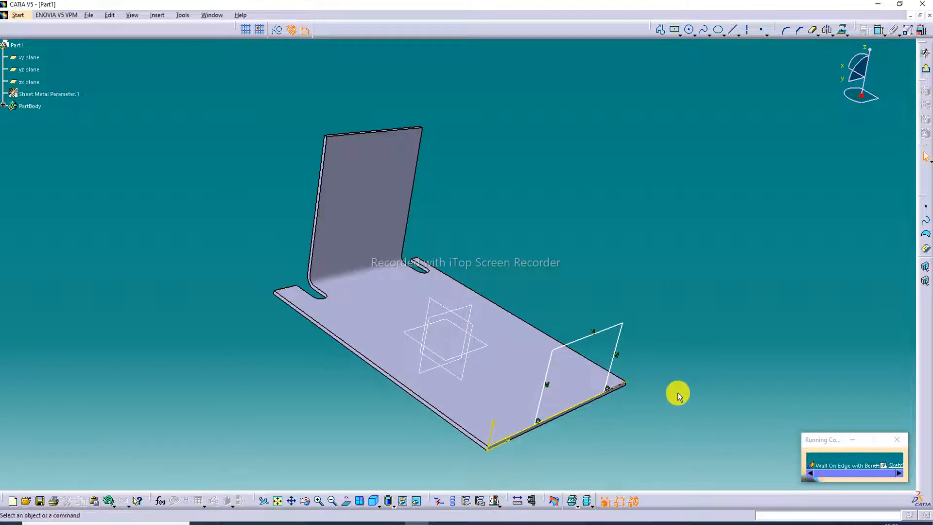
{"action": "middle_click_drag", "start_coordinate": [574, 419], "coordinate": [529, 365]}
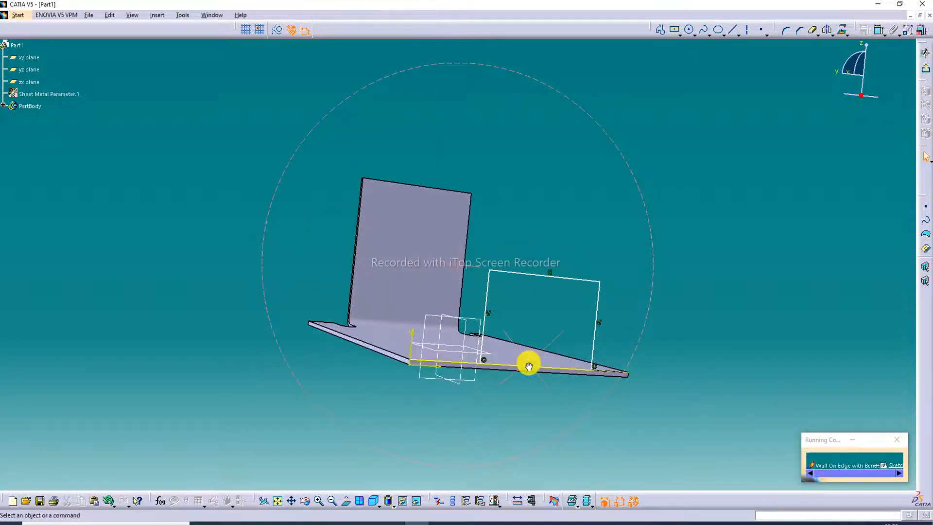
{"action": "left_click", "coordinate": [812, 32]}
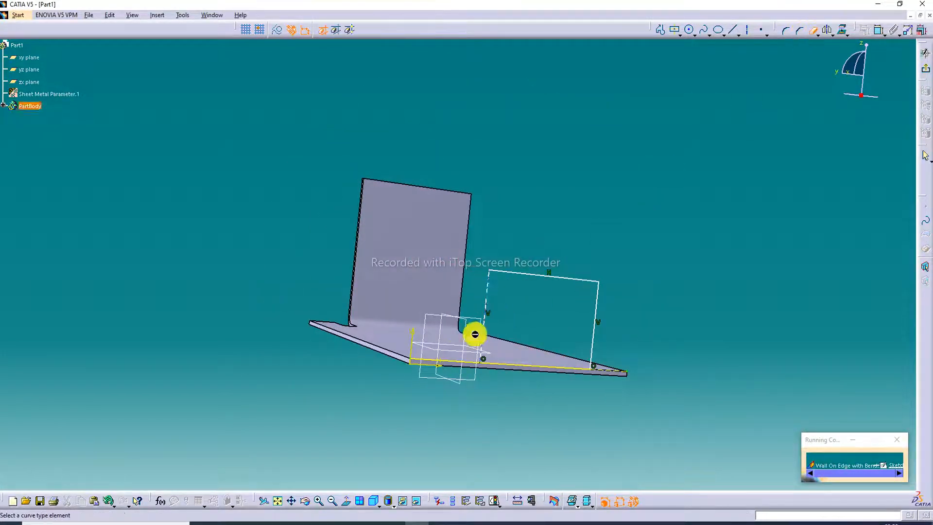
{"action": "left_click", "coordinate": [448, 361]}
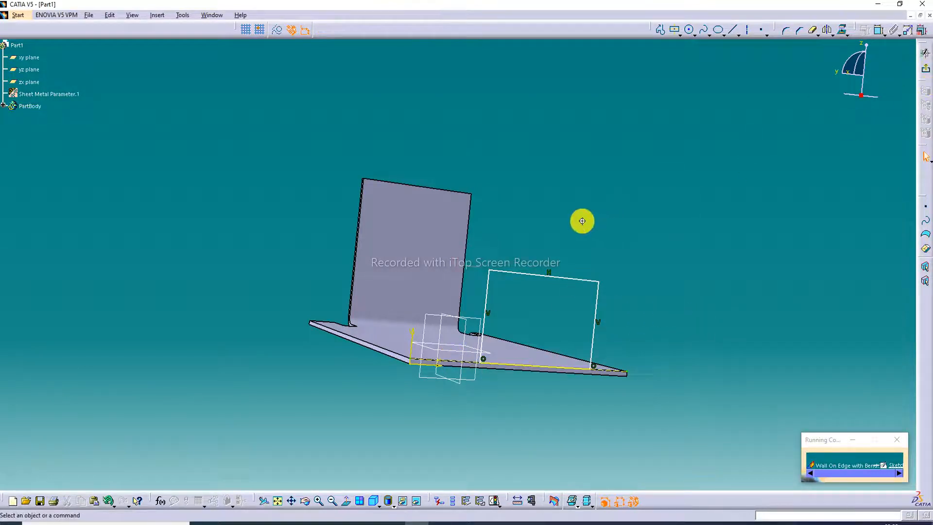
Exit the profile sketch and cancel the sketch-based Wall On Edge definition.
{"action": "middle_click_drag", "start_coordinate": [582, 221], "coordinate": [645, 295]}
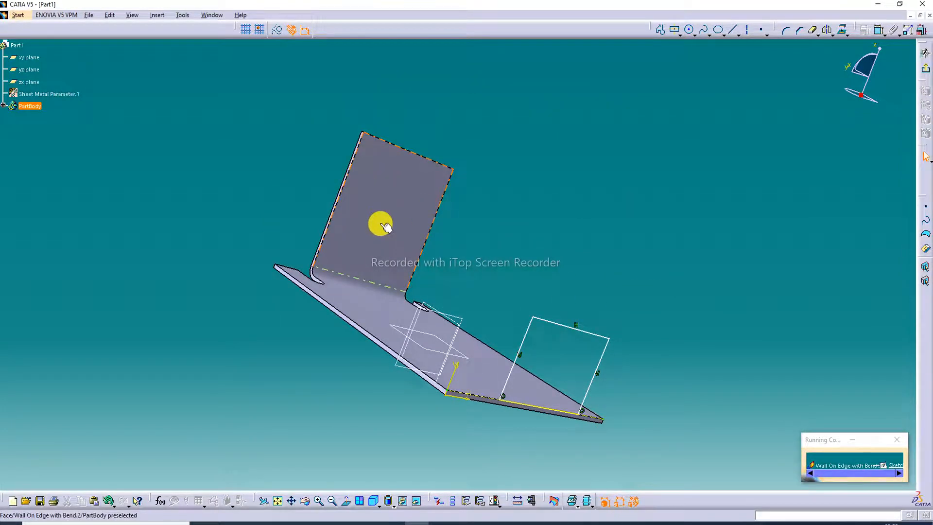
{"action": "middle_click_drag", "start_coordinate": [385, 226], "coordinate": [323, 308]}
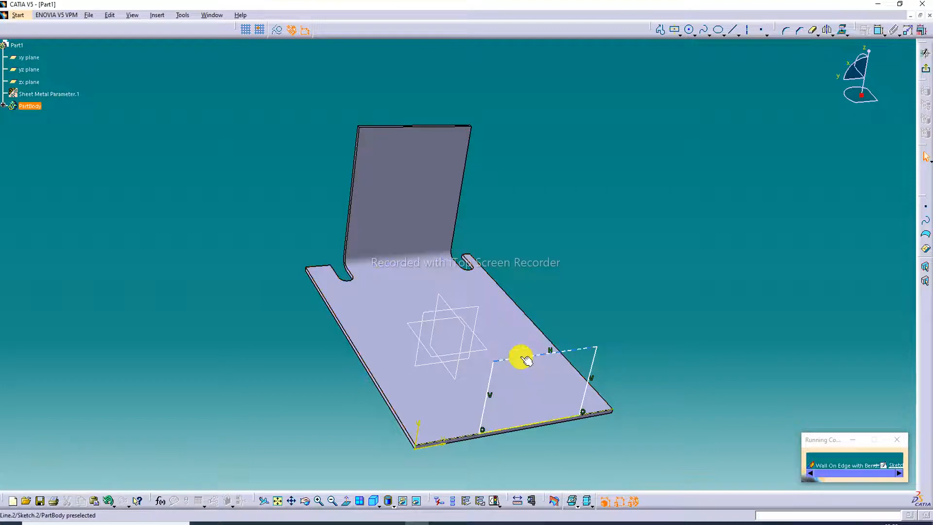
{"action": "left_click", "coordinate": [926, 68]}
{"action": "mouse_move", "coordinate": [891, 127]}
{"action": "middle_mouse_down"}
{"action": "mouse_move", "coordinate": [830, 250]}
{"action": "mouse_move", "coordinate": [772, 277]}
{"action": "middle_mouse_up"}
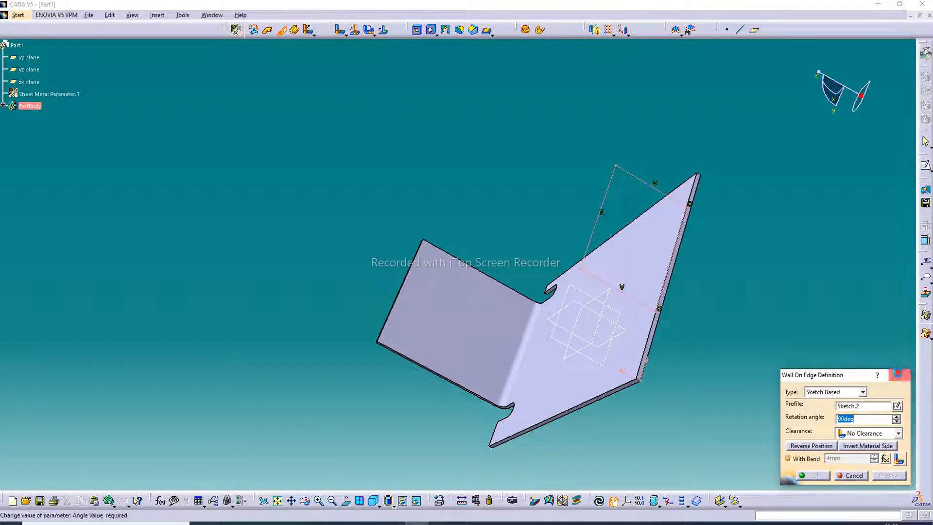
{"action": "left_click", "coordinate": [899, 375]}
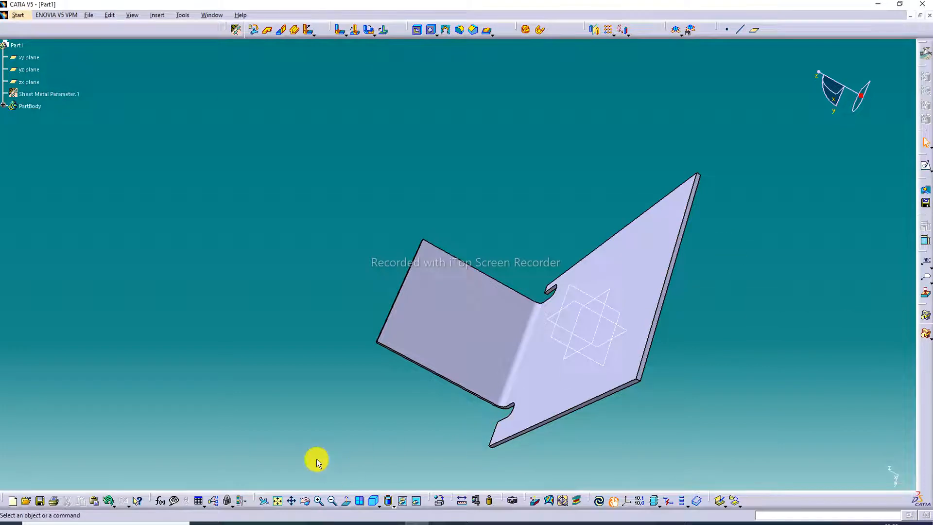
{"action": "left_click", "coordinate": [114, 505]}
{"action": "left_click", "coordinate": [107, 498]}
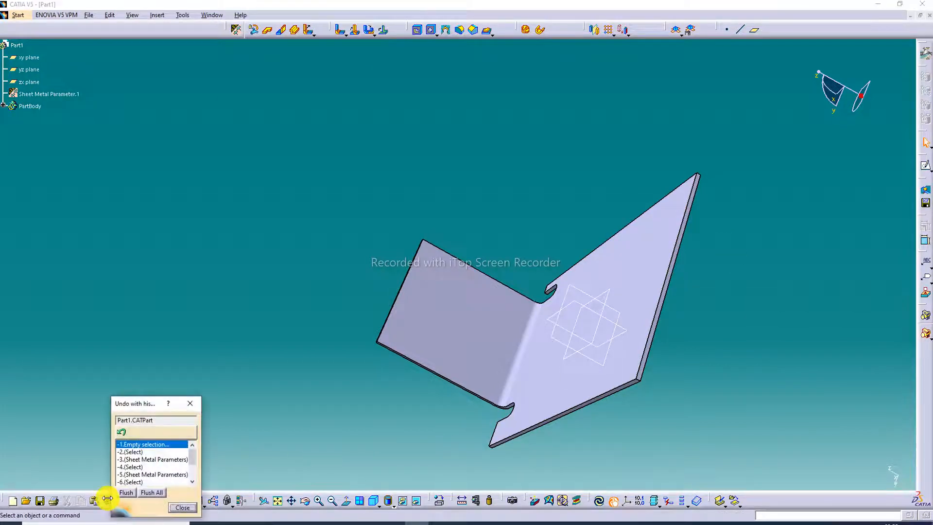
{"action": "left_click", "coordinate": [190, 404]}
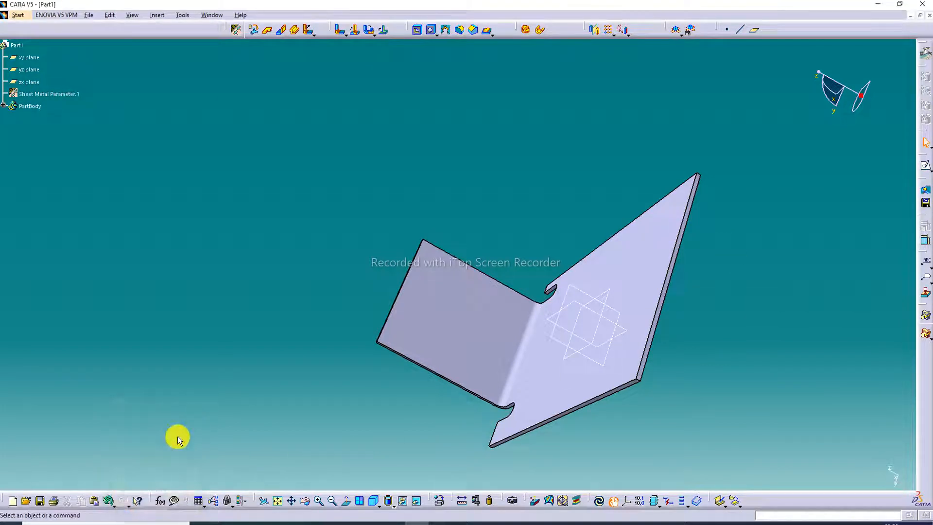
{"action": "left_click", "coordinate": [106, 498]}
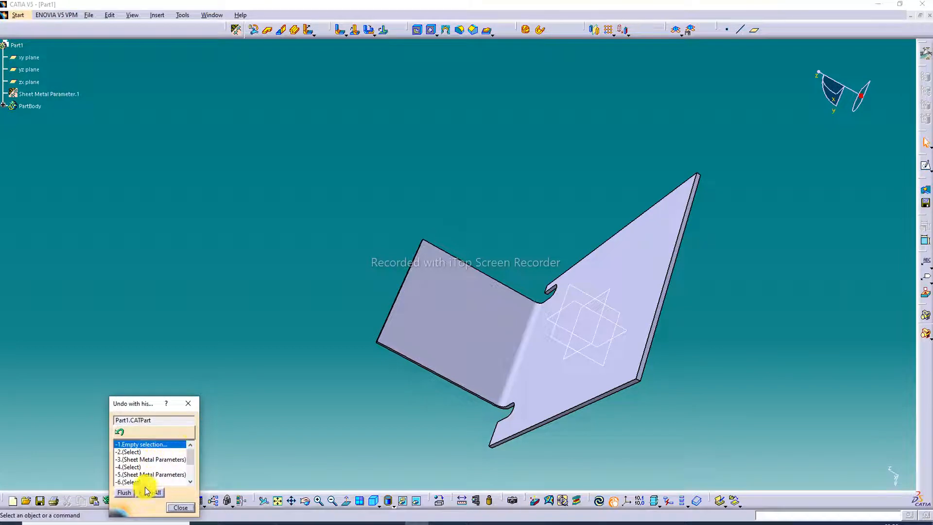
{"action": "left_click", "coordinate": [188, 403]}
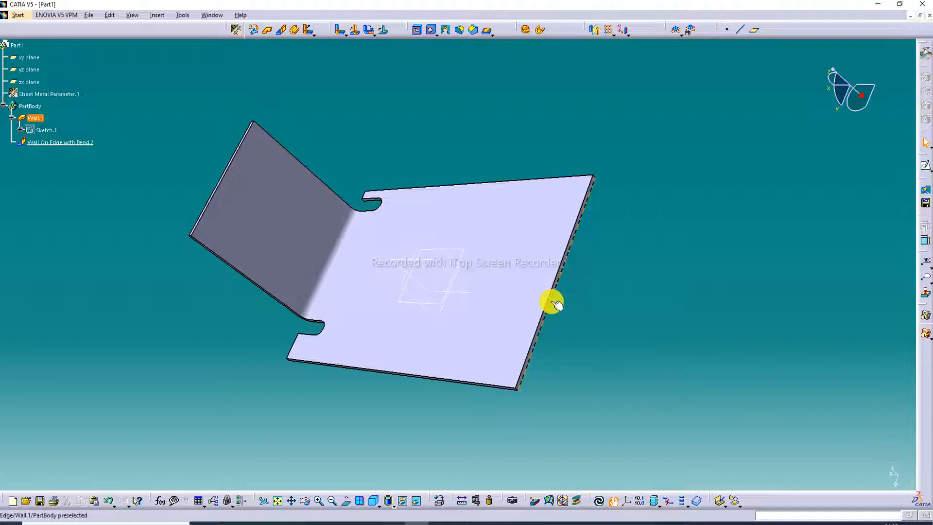
Start a Sketch Based Wall On Edge and select the base wall's upper long edge opposite the bent wall.
{"action": "middle_click_drag", "start_coordinate": [552, 302], "coordinate": [485, 236]}
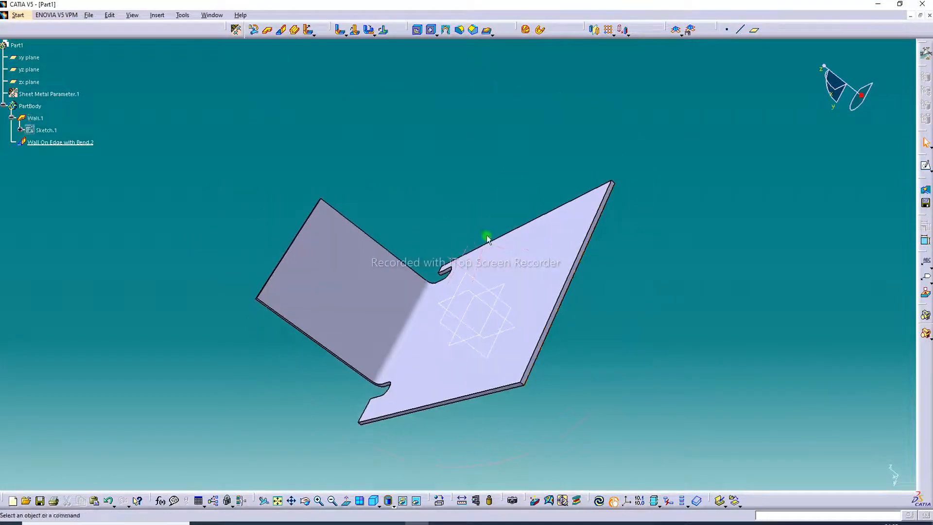
{"action": "left_click", "coordinate": [281, 31]}
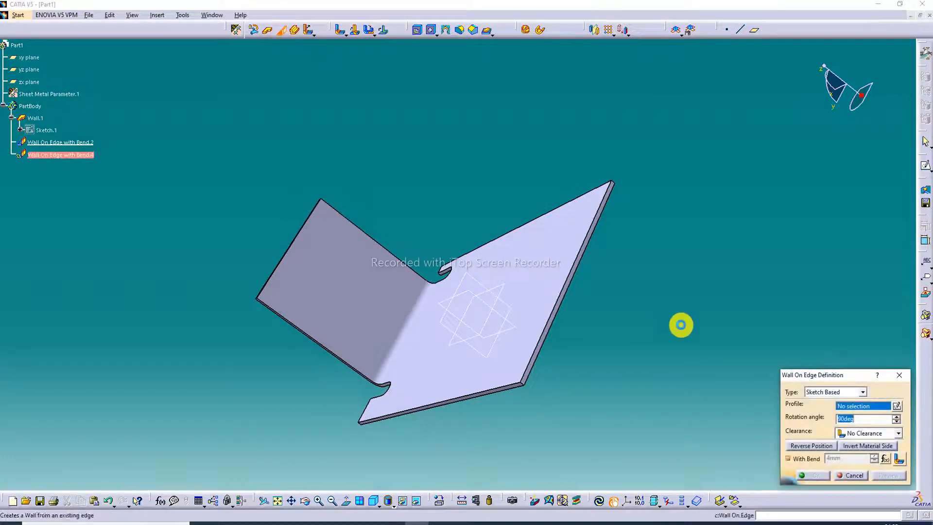
{"action": "left_click", "coordinate": [812, 395]}
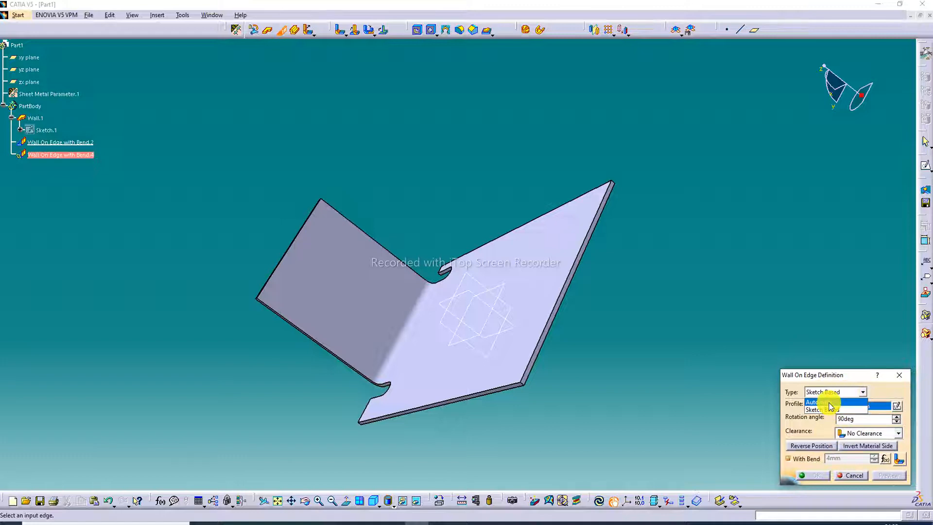
{"action": "left_click", "coordinate": [824, 409]}
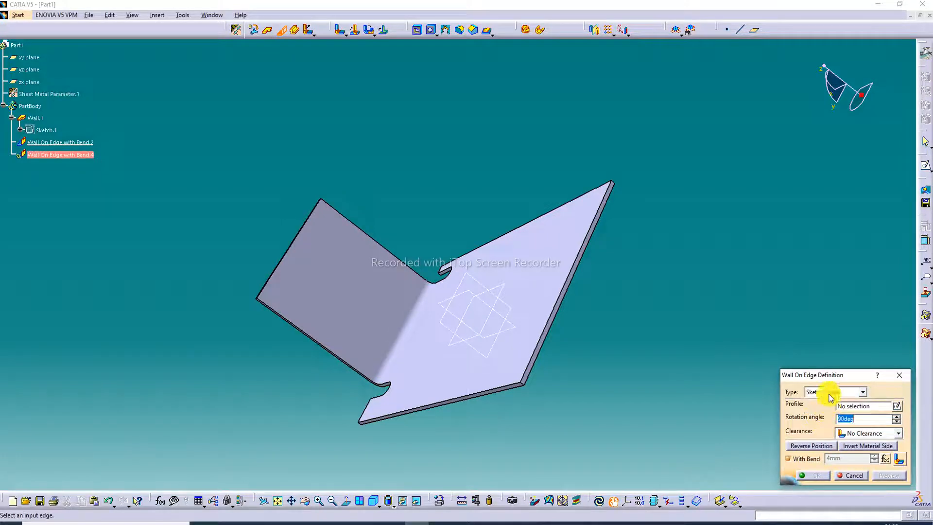
{"action": "middle_click_drag", "start_coordinate": [550, 285], "coordinate": [536, 257], "text": "ctrl"}
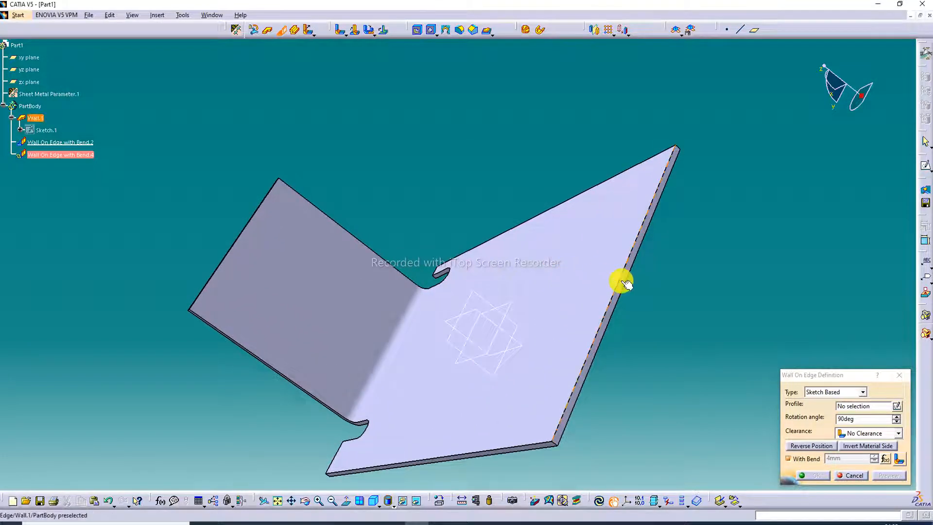
{"action": "left_click", "coordinate": [624, 282]}
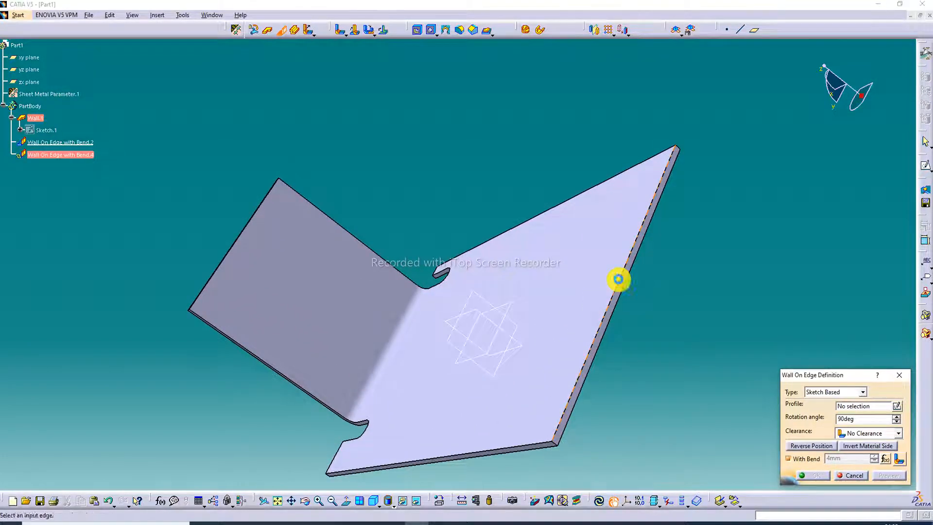
Create a new profile sketch for the wall on the base wall's thin side face along the selected edge.
{"action": "left_click", "coordinate": [867, 406]}
{"action": "right_click", "coordinate": [868, 409]}
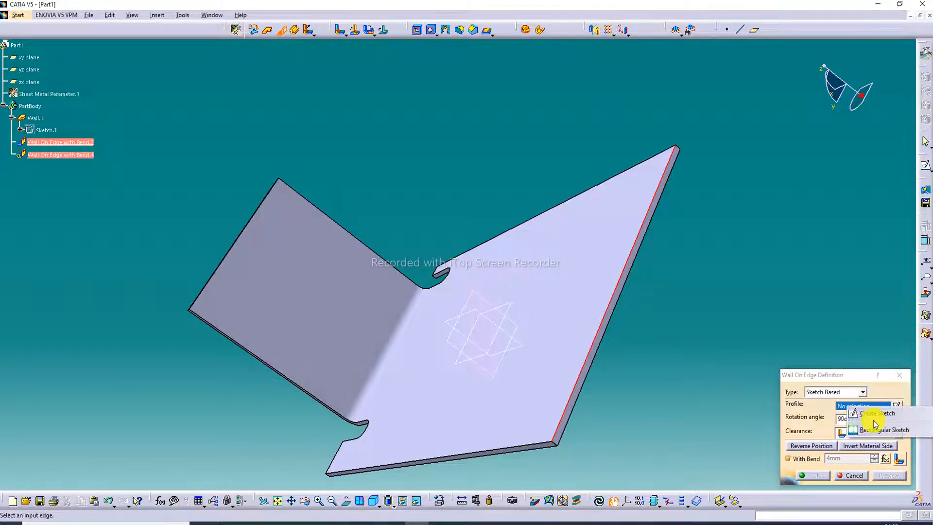
{"action": "left_click", "coordinate": [873, 414]}
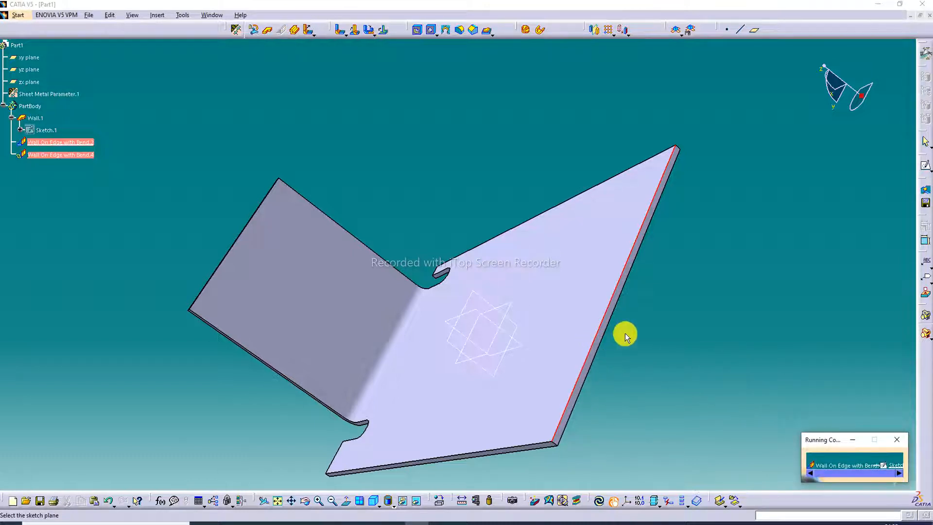
{"action": "middle_click_drag", "start_coordinate": [623, 334], "coordinate": [613, 292]}
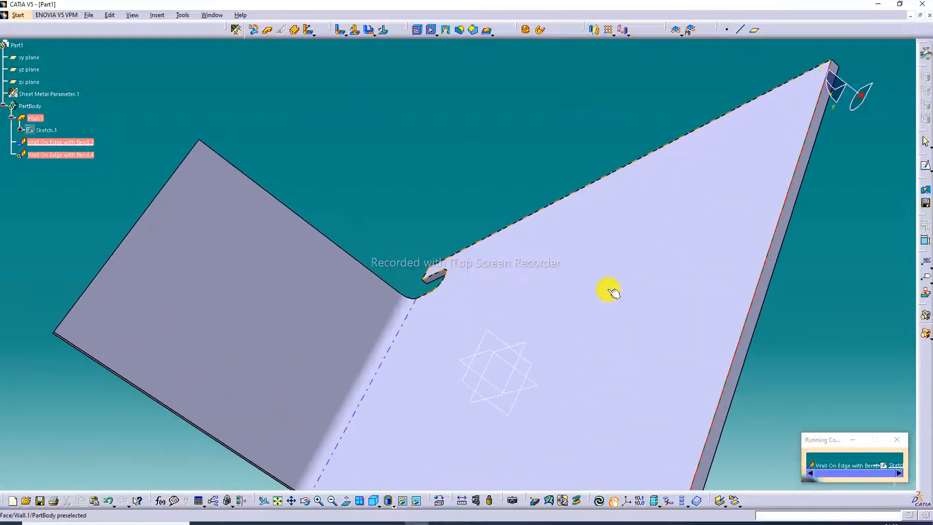
{"action": "left_click", "coordinate": [746, 349]}
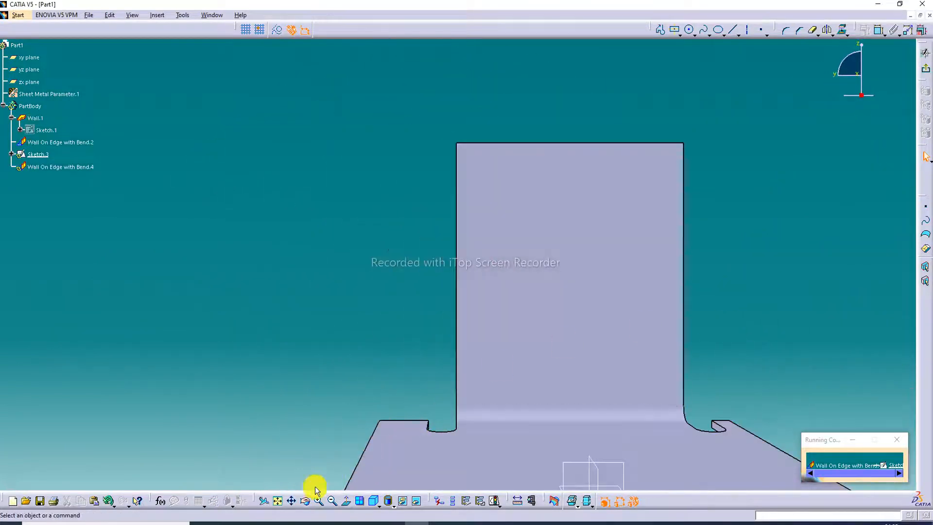
Project the base wall's upper edge onto the sketch plane as a reference line.
{"action": "left_click", "coordinate": [279, 502]}
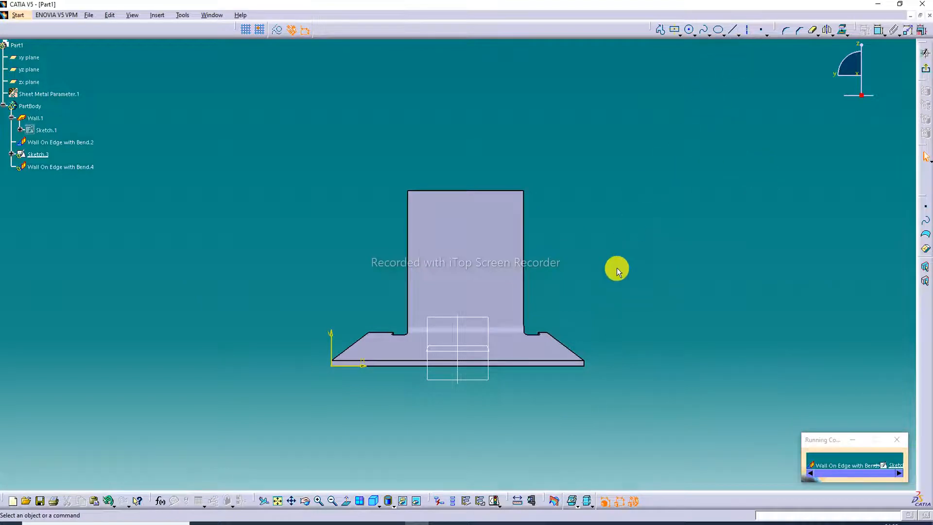
{"action": "left_click", "coordinate": [842, 34]}
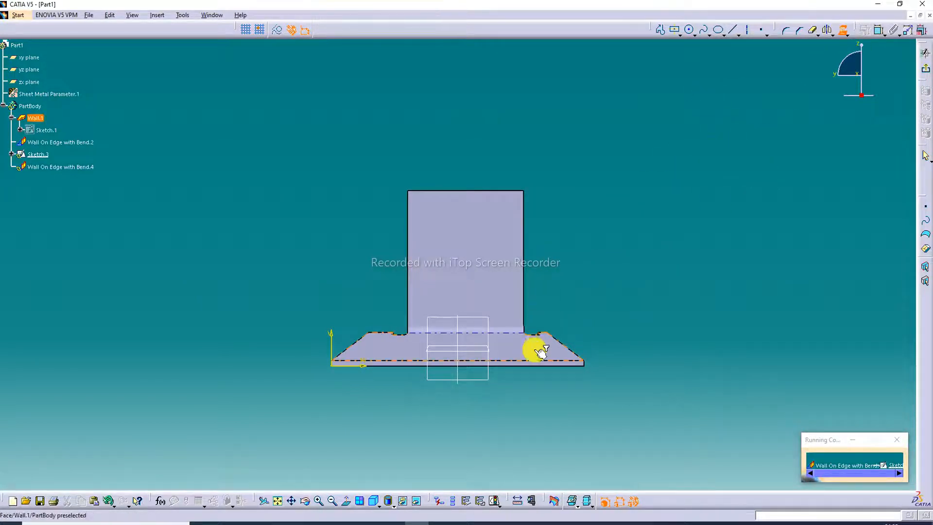
{"action": "left_click", "coordinate": [445, 362]}
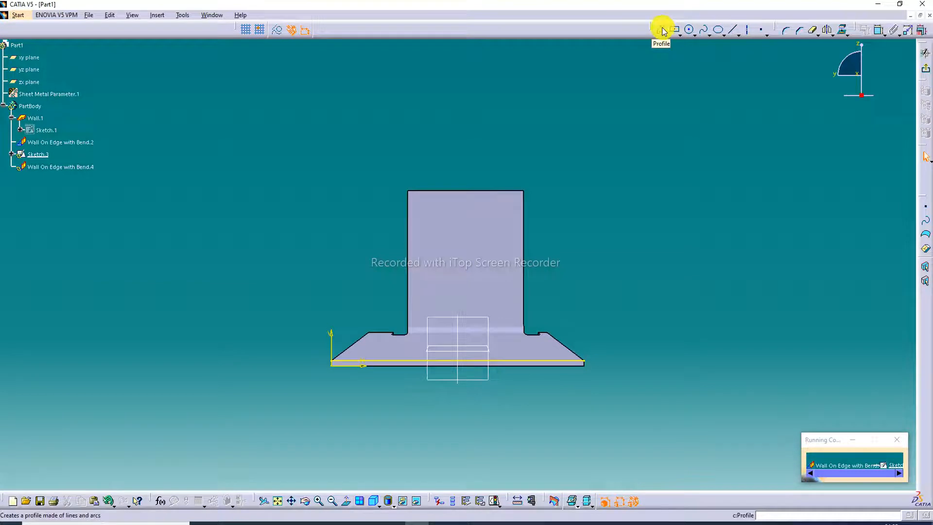
Sketch an open three-sided rectangular profile about 40 mm wide and 47 mm high, starting and ending on the projected line.
{"action": "left_click", "coordinate": [661, 30]}
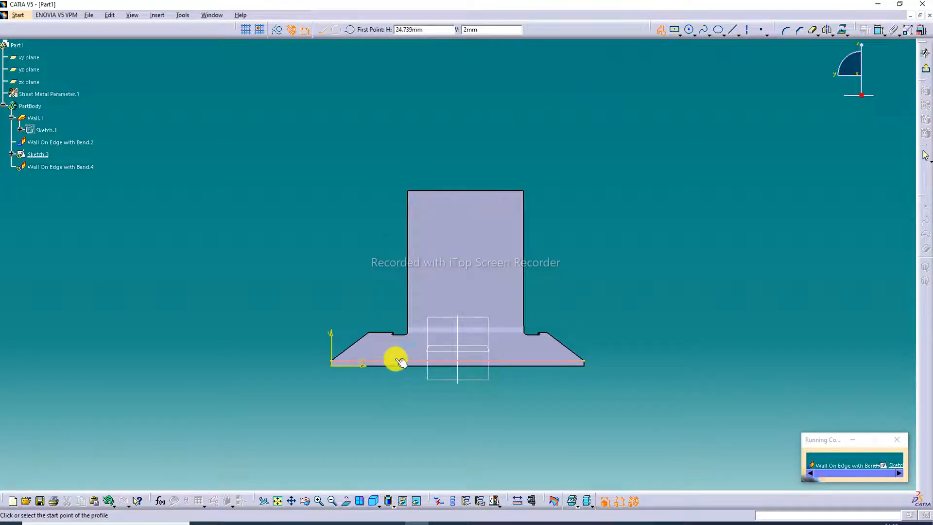
{"action": "left_click", "coordinate": [414, 361]}
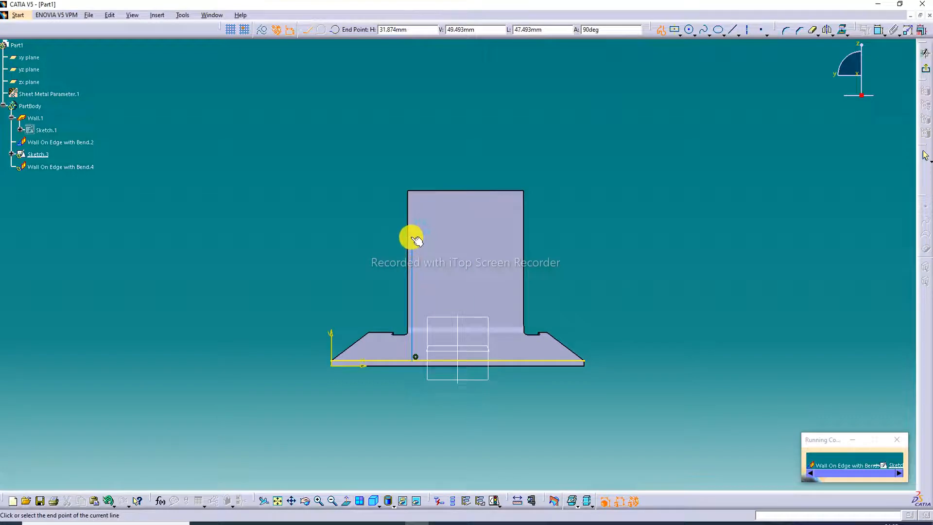
{"action": "left_click", "coordinate": [412, 237]}
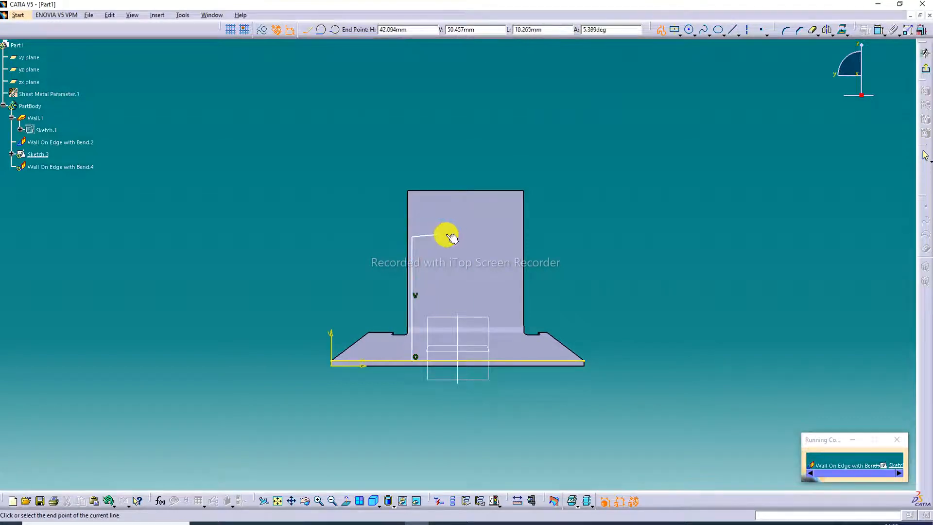
{"action": "left_click", "coordinate": [512, 237]}
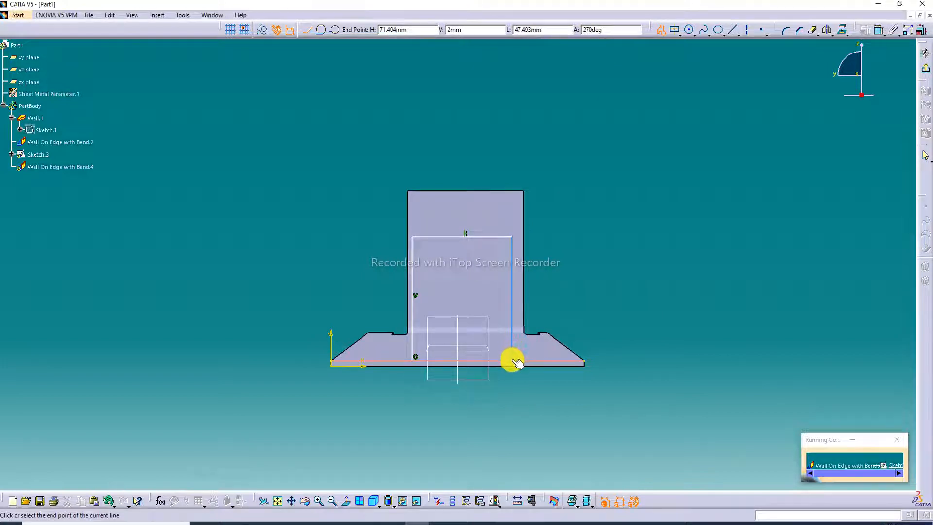
{"action": "left_click", "coordinate": [514, 361]}
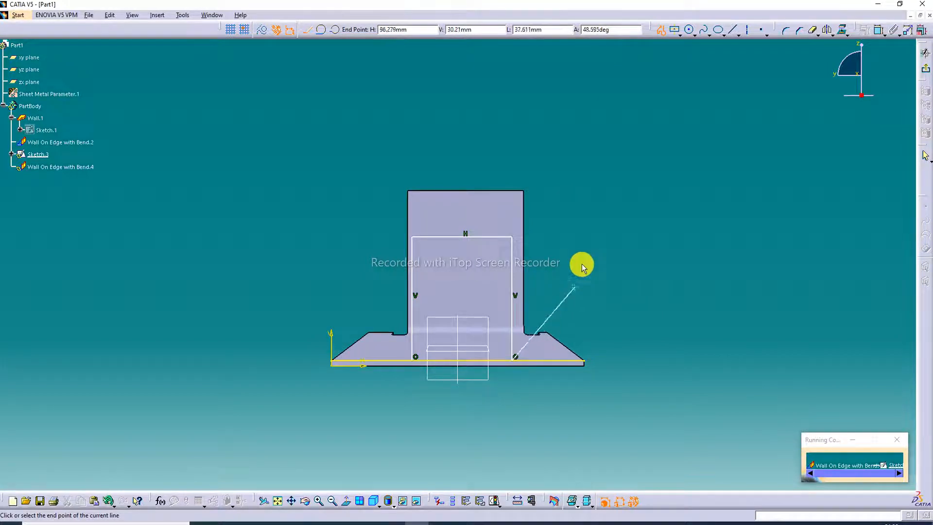
{"action": "left_click", "coordinate": [661, 30]}
{"action": "left_click", "coordinate": [617, 236]}
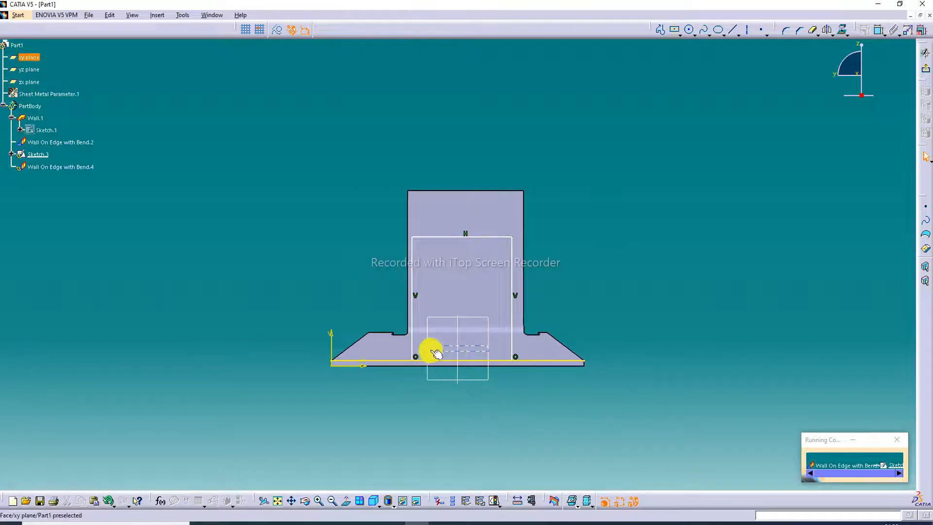
Remove the projected line's two outer segments beside the rectangular profile with Quick Trim.
{"action": "left_click", "coordinate": [813, 30]}
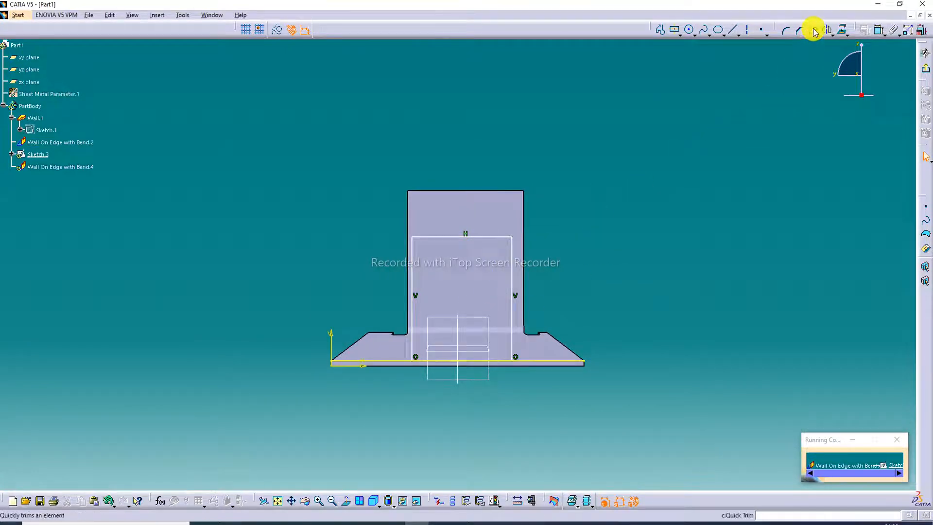
{"action": "left_click", "coordinate": [542, 360]}
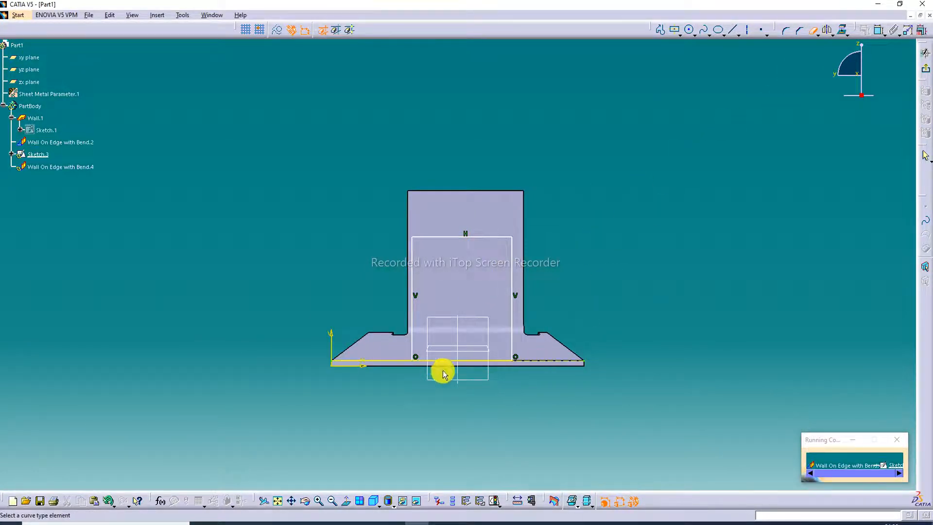
{"action": "left_click", "coordinate": [390, 360]}
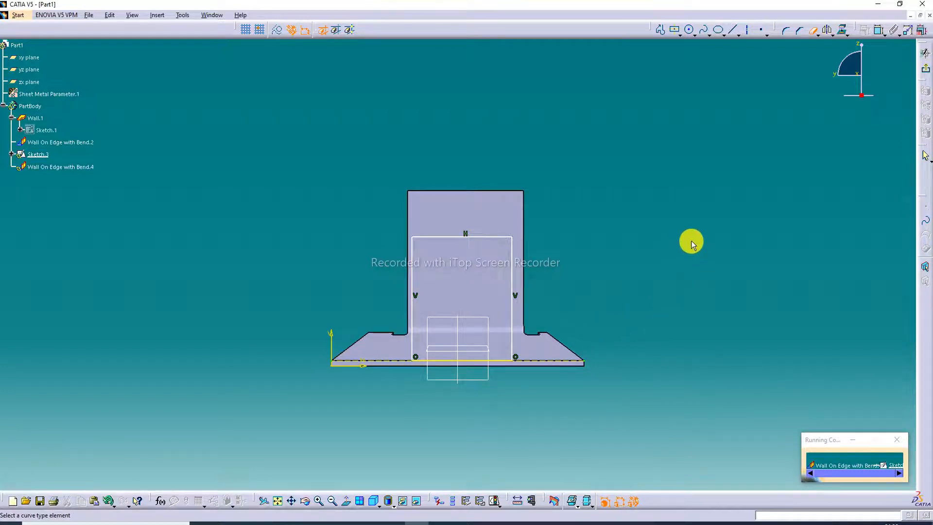
{"action": "left_click", "coordinate": [812, 30]}
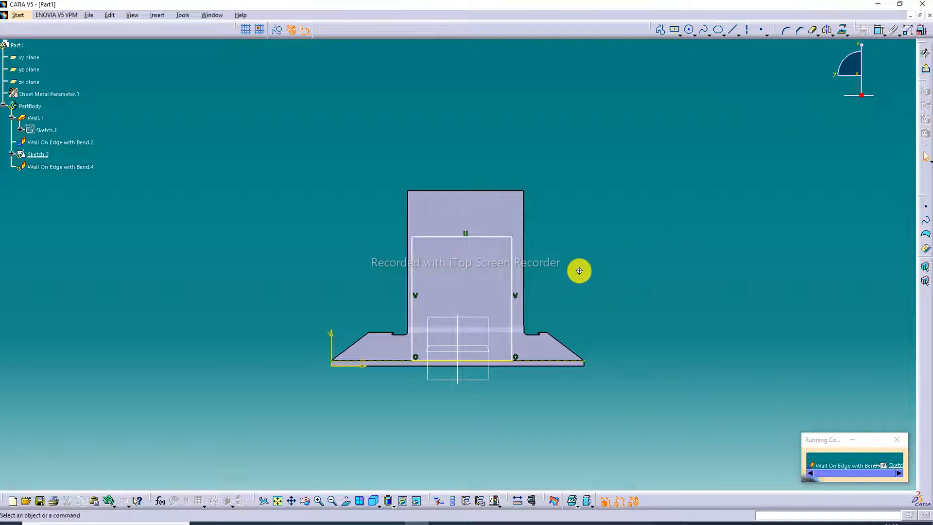
Exit the profile sketch, preview the Sketch Based wall on the base wall's edge and create it.
{"action": "middle_click_drag", "start_coordinate": [581, 275], "coordinate": [673, 310]}
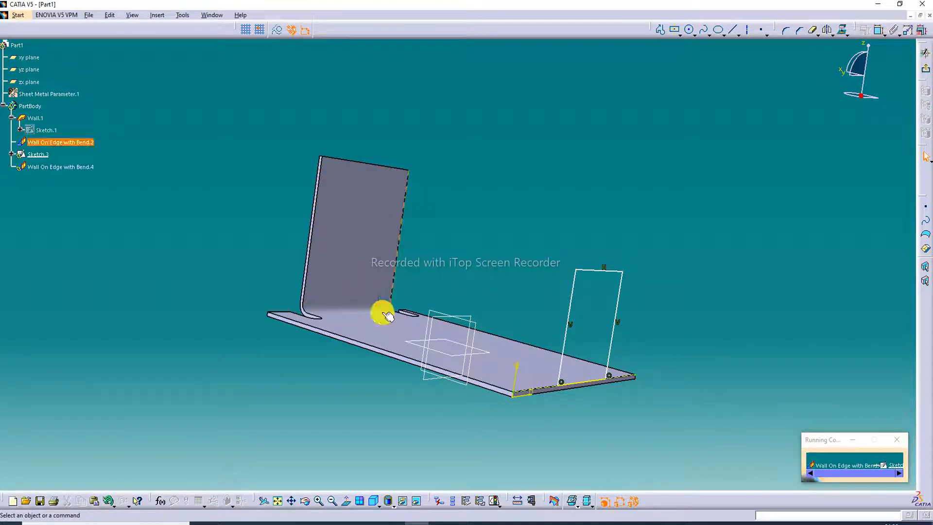
{"action": "middle_click_drag", "start_coordinate": [368, 331], "coordinate": [373, 394]}
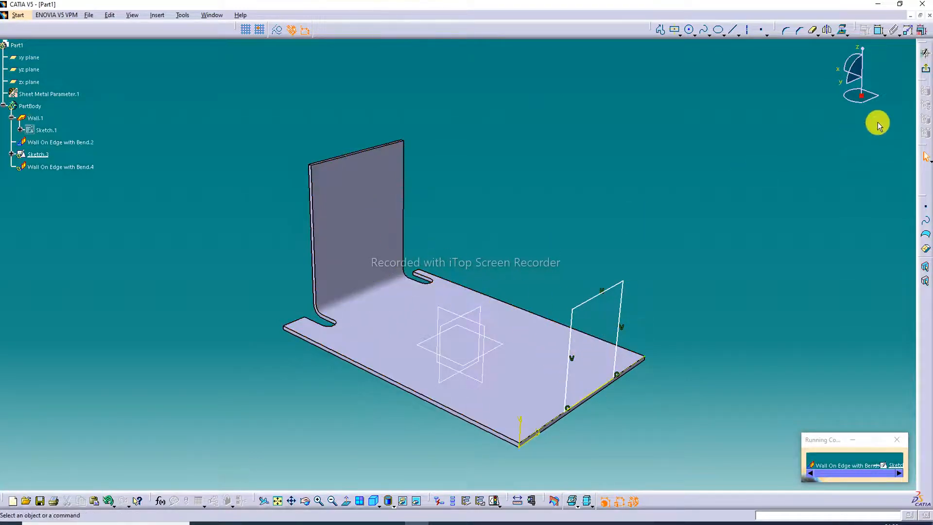
{"action": "left_click", "coordinate": [926, 71]}
{"action": "mouse_move", "coordinate": [829, 129]}
{"action": "middle_mouse_down"}
{"action": "mouse_move", "coordinate": [733, 250]}
{"action": "mouse_move", "coordinate": [733, 229]}
{"action": "mouse_move", "coordinate": [679, 234]}
{"action": "mouse_move", "coordinate": [551, 266]}
{"action": "middle_mouse_up"}
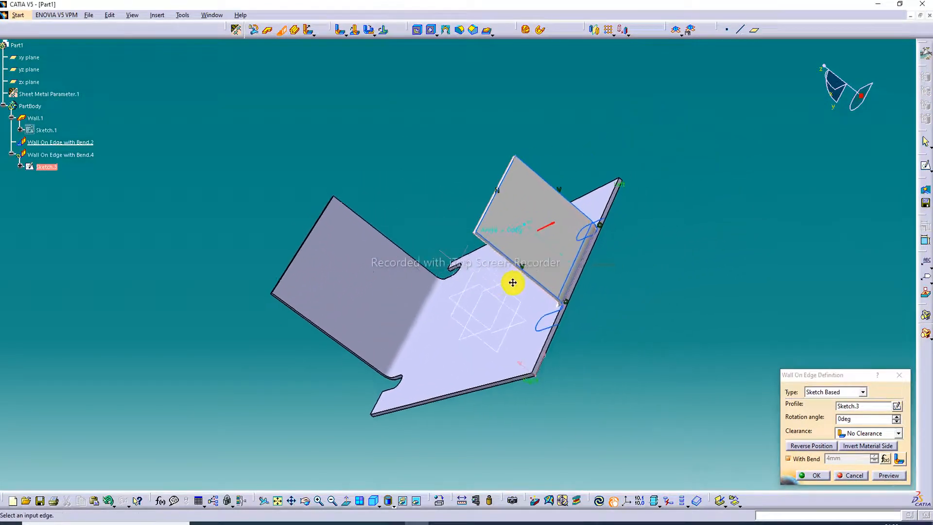
{"action": "middle_click_drag", "start_coordinate": [339, 297], "coordinate": [412, 297]}
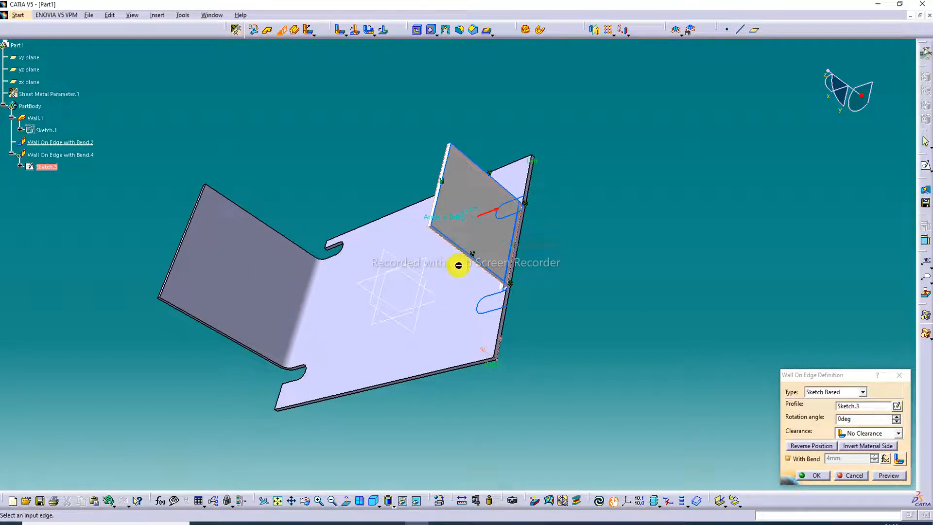
{"action": "middle_click_drag", "start_coordinate": [489, 202], "coordinate": [568, 215]}
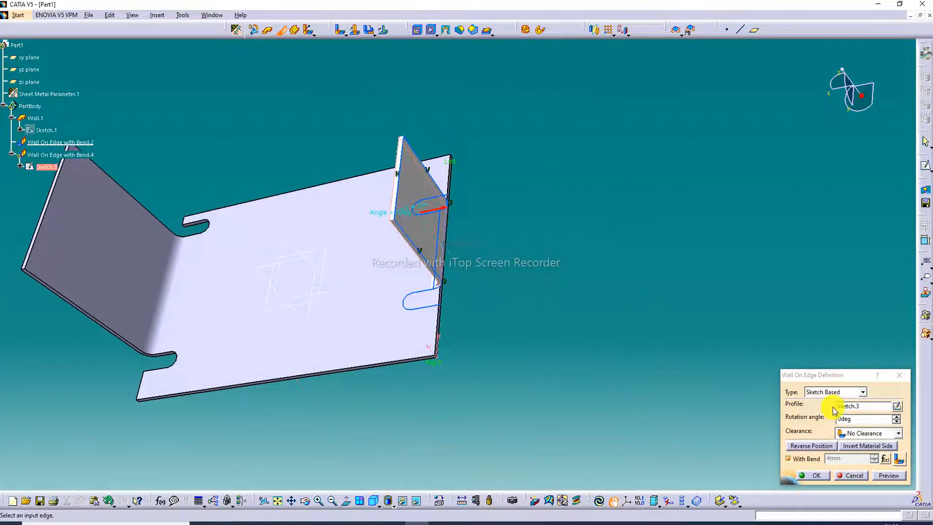
{"action": "left_click", "coordinate": [887, 476]}
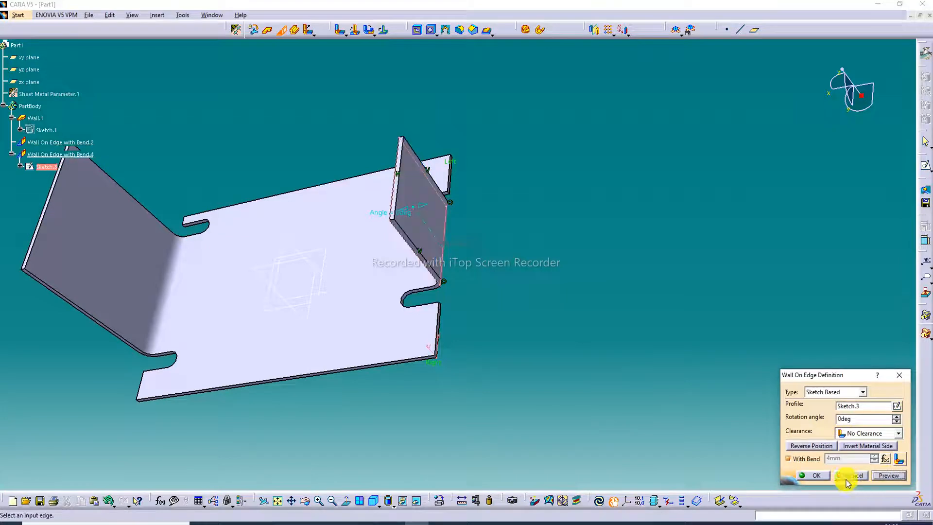
{"action": "left_click", "coordinate": [815, 475]}
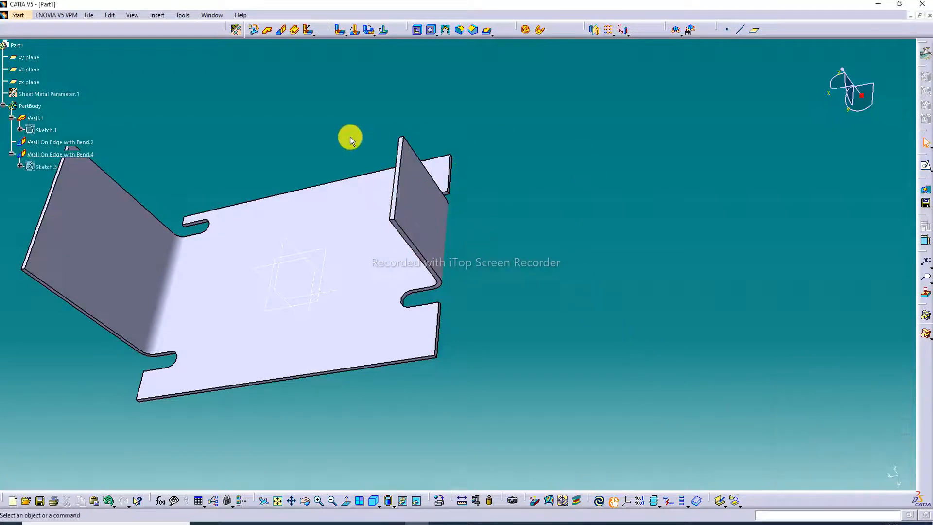
{"action": "middle_click_drag", "start_coordinate": [350, 139], "coordinate": [445, 214]}
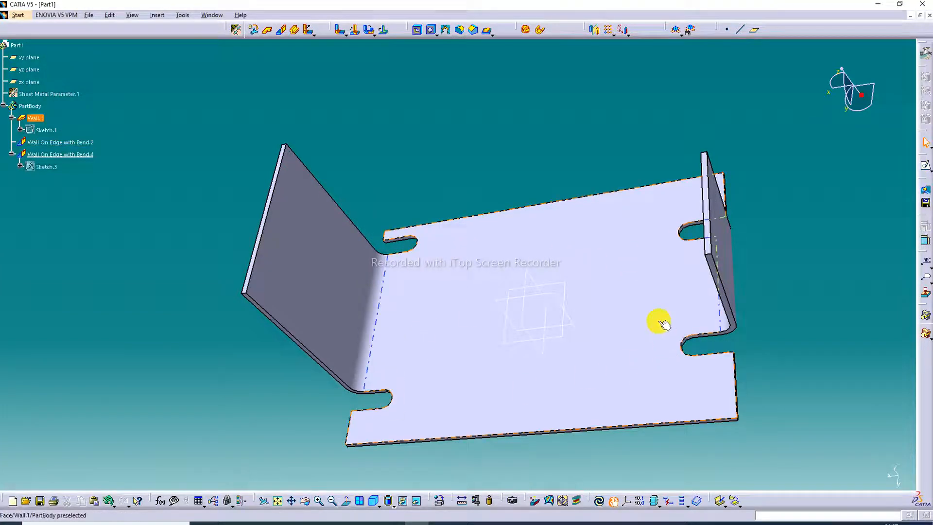
{"action": "mouse_move", "coordinate": [663, 323]}
{"action": "middle_mouse_down"}
{"action": "mouse_move", "coordinate": [656, 321]}
{"action": "mouse_move", "coordinate": [673, 370]}
{"action": "mouse_move", "coordinate": [639, 327]}
{"action": "mouse_move", "coordinate": [648, 317]}
{"action": "middle_mouse_up"}
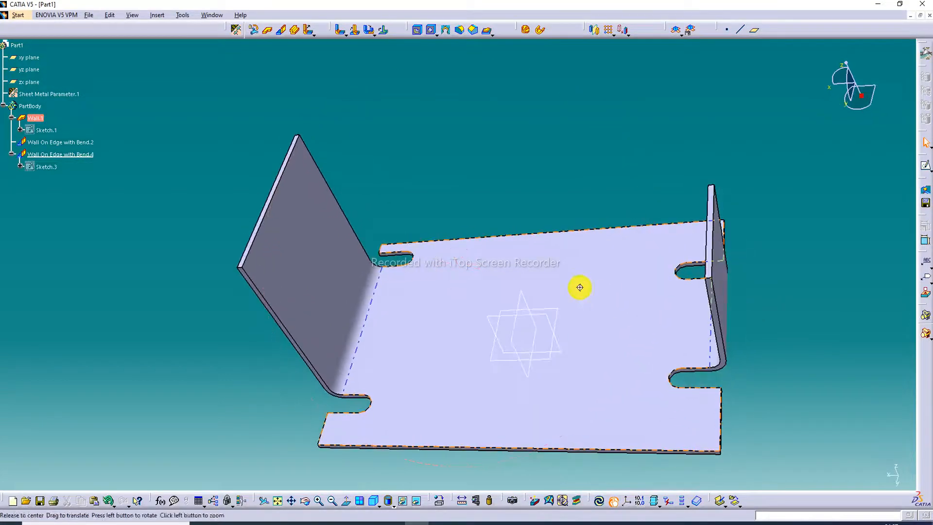
{"action": "middle_click_drag", "start_coordinate": [580, 287], "coordinate": [616, 350]}
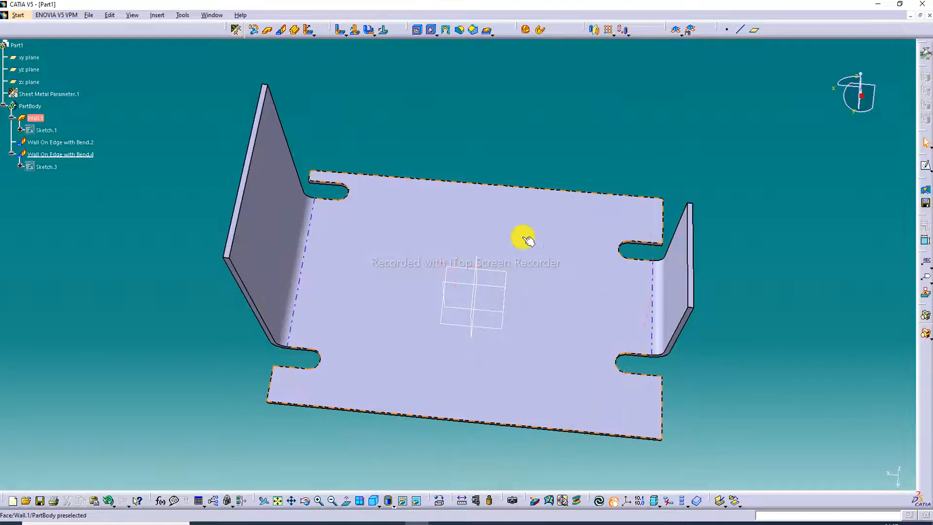
{"action": "middle_click_drag", "start_coordinate": [531, 248], "coordinate": [581, 248]}
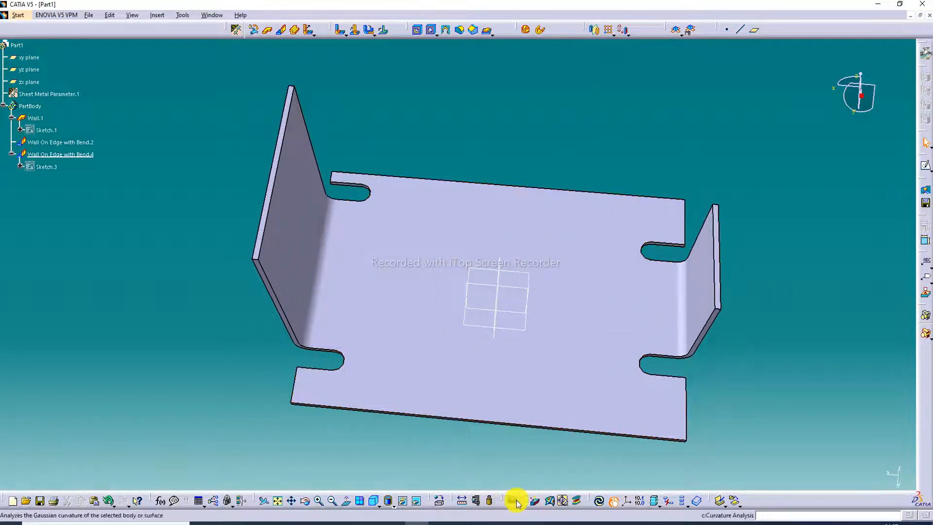
Open the material library and apply the Kitchen Floor construction material to the part body.
{"action": "left_click", "coordinate": [440, 504]}
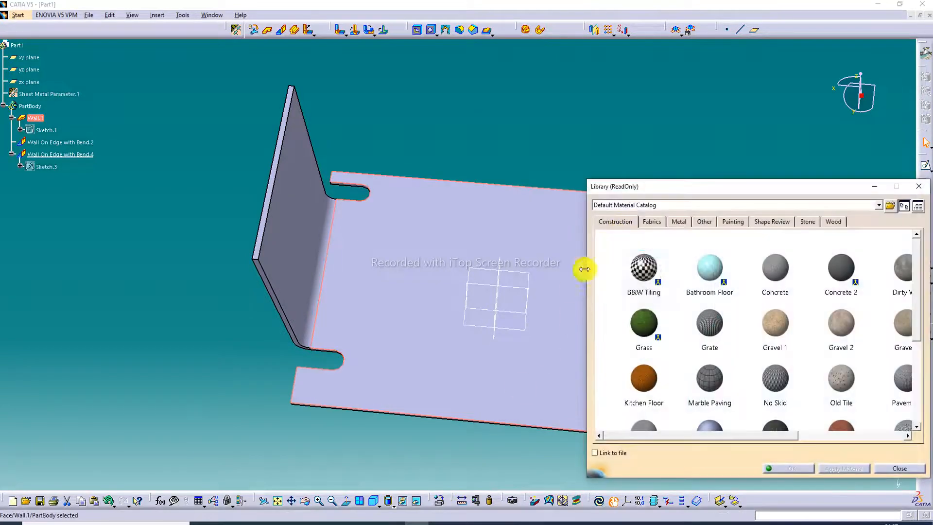
{"action": "left_click", "coordinate": [693, 335]}
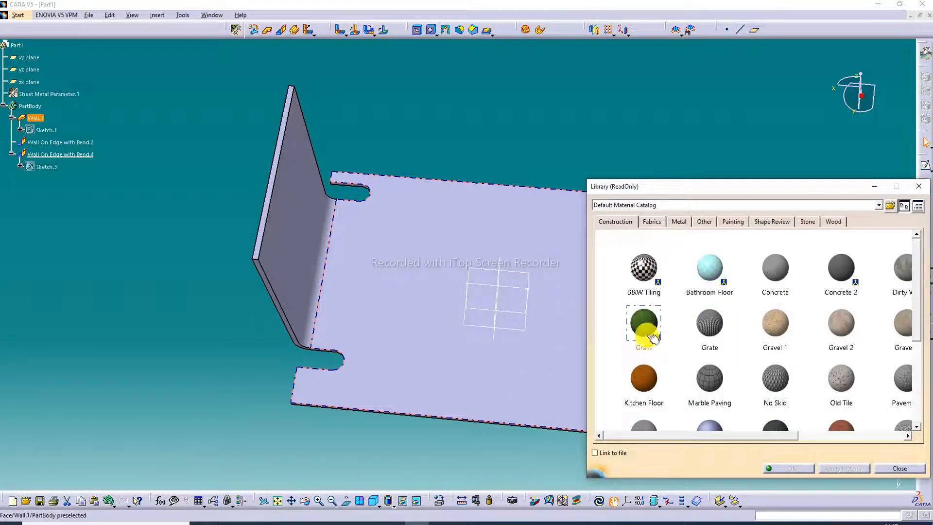
{"action": "left_click", "coordinate": [792, 333]}
{"action": "left_click_drag", "start_coordinate": [631, 370], "coordinate": [517, 341]}
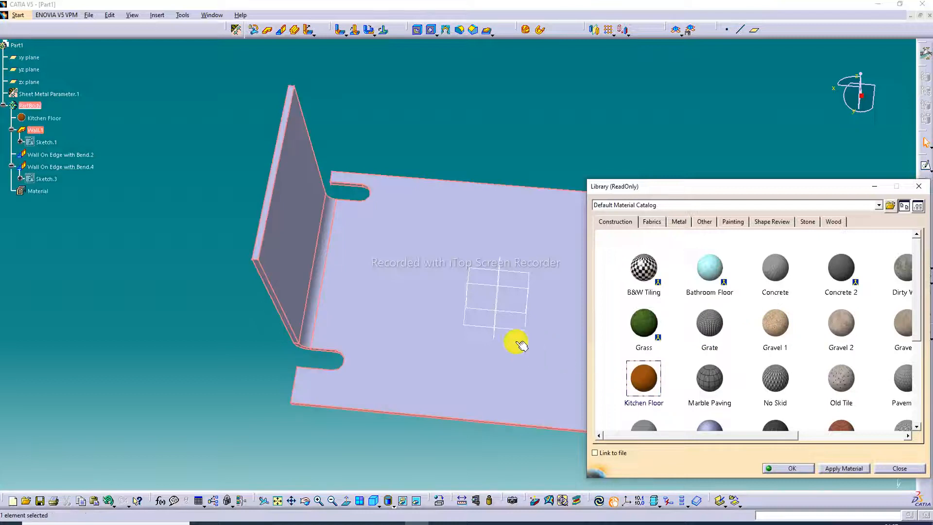
Switch the display to shading with material and place the whole part clear of the material library.
{"action": "left_click", "coordinate": [392, 503]}
{"action": "left_click", "coordinate": [404, 482]}
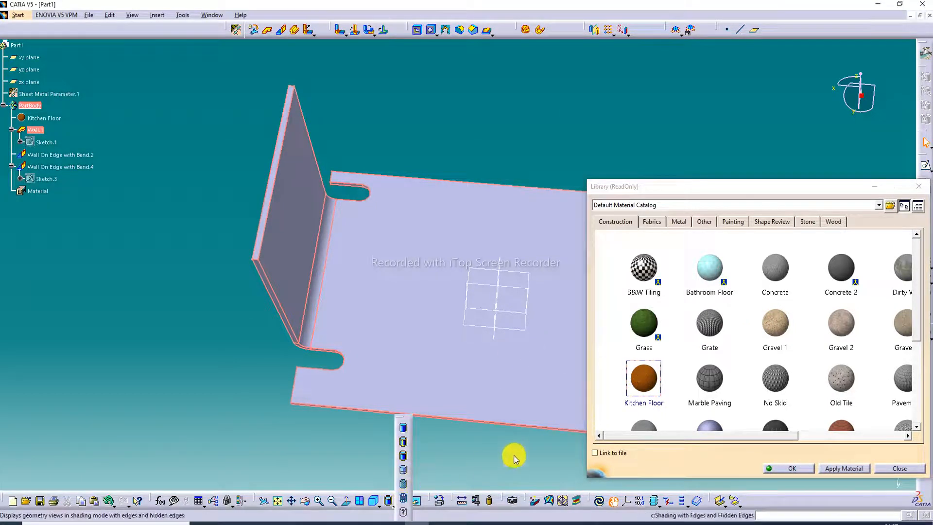
{"action": "middle_click_drag", "start_coordinate": [416, 316], "coordinate": [261, 225]}
{"action": "left_click", "coordinate": [464, 410]}
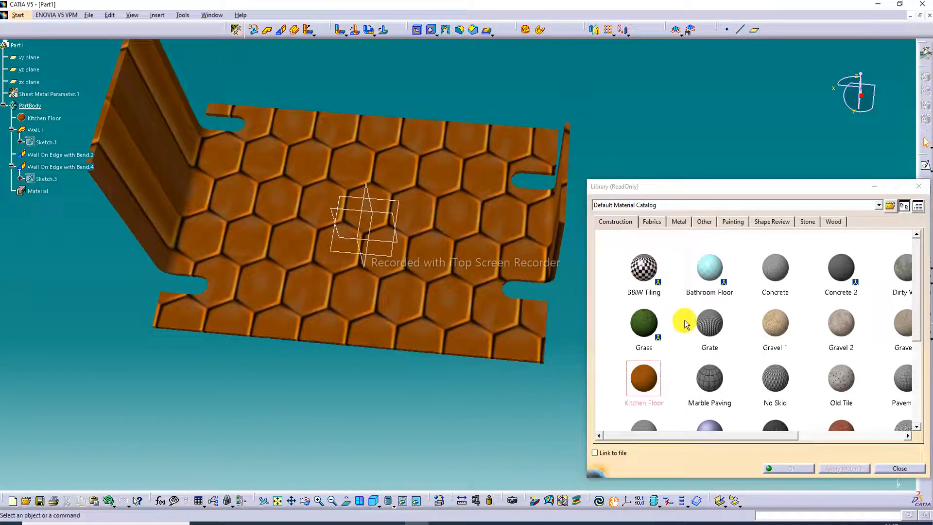
Replace the part body's material with Gravel 2 from the Construction materials.
{"action": "left_click", "coordinate": [779, 332]}
{"action": "left_click", "coordinate": [845, 325]}
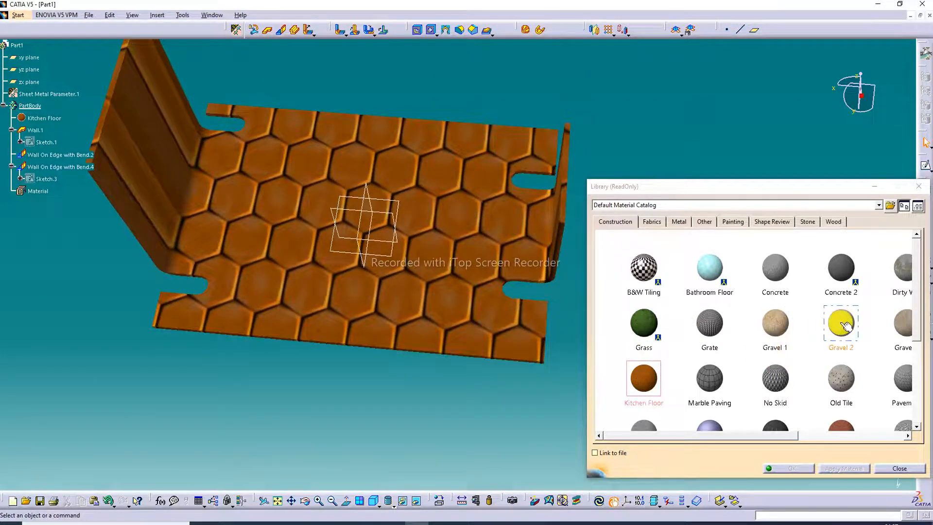
{"action": "left_click_drag", "start_coordinate": [846, 325], "coordinate": [483, 298]}
{"action": "left_click_drag", "start_coordinate": [756, 330], "coordinate": [502, 277]}
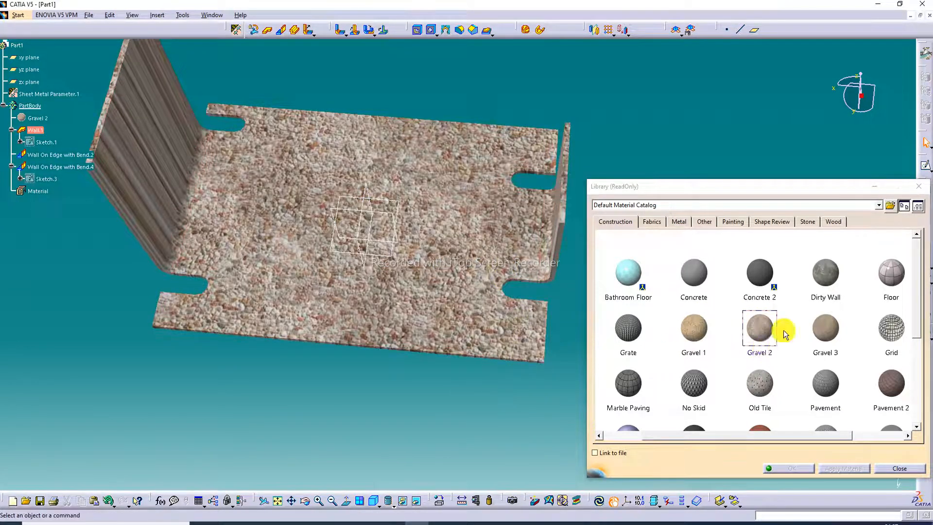
{"action": "scroll", "coordinate": [797, 304], "scroll_direction": "down", "scroll_amount": 1}
Apply the Brown Onyx material from the Stone category to the part body and inspect the textured part.
{"action": "left_click", "coordinate": [808, 221]}
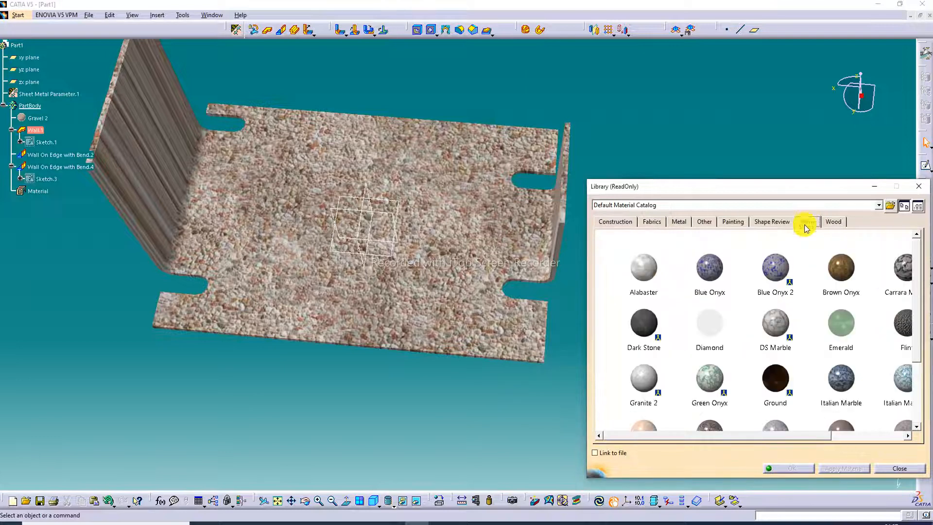
{"action": "left_click", "coordinate": [782, 280]}
{"action": "left_click_drag", "start_coordinate": [841, 267], "coordinate": [493, 280]}
{"action": "left_click", "coordinate": [506, 366]}
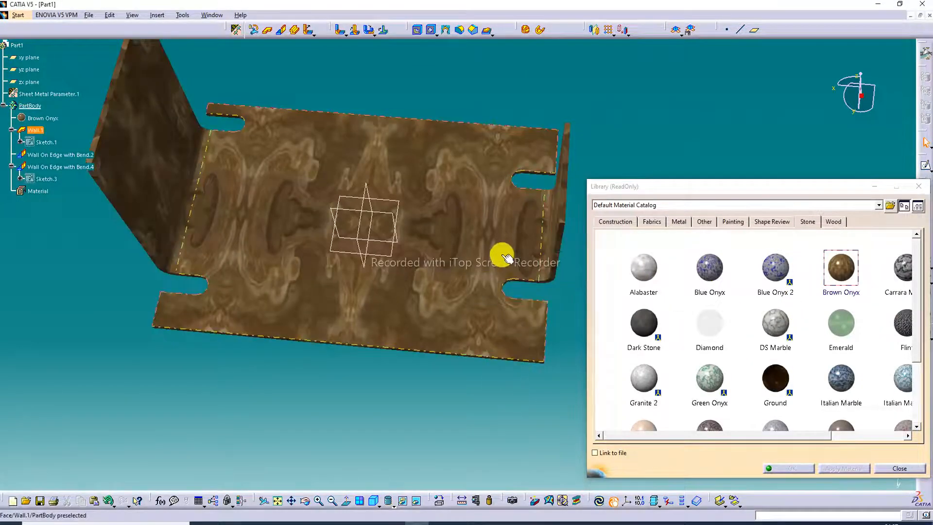
{"action": "middle_click_drag", "start_coordinate": [500, 252], "coordinate": [362, 219]}
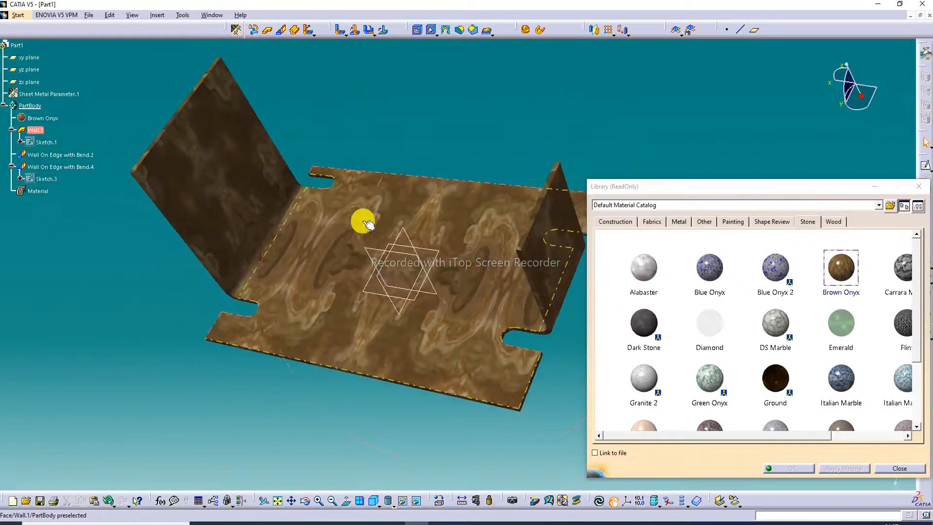
{"action": "middle_click_drag", "start_coordinate": [448, 233], "coordinate": [441, 160]}
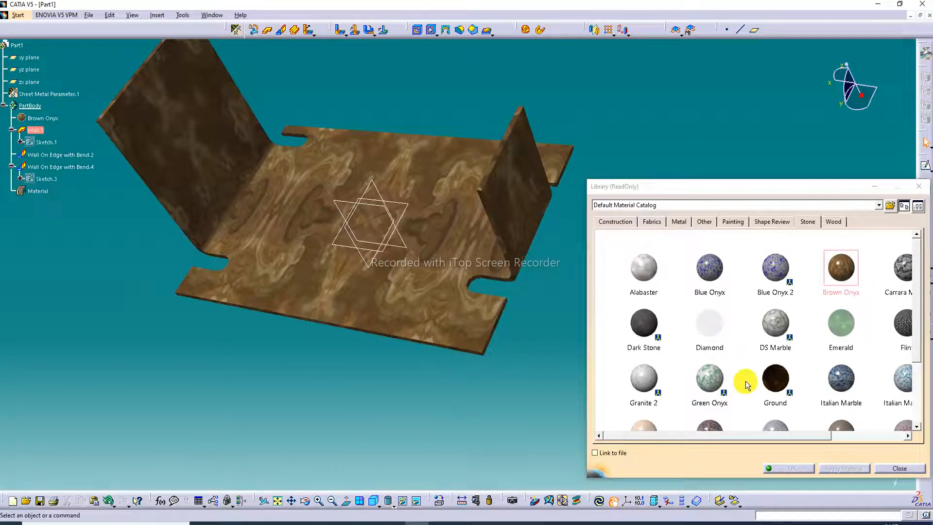
Close the material library, keeping Brown Onyx on the part body, and bring the whole part back into view.
{"action": "left_click", "coordinate": [776, 408]}
{"action": "left_click", "coordinate": [893, 470]}
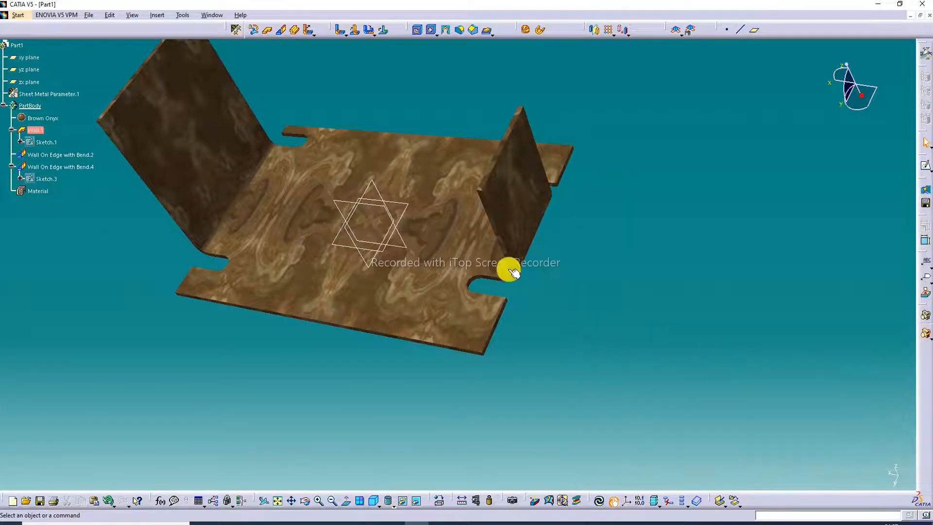
{"action": "middle_click_drag", "start_coordinate": [510, 266], "coordinate": [559, 308]}
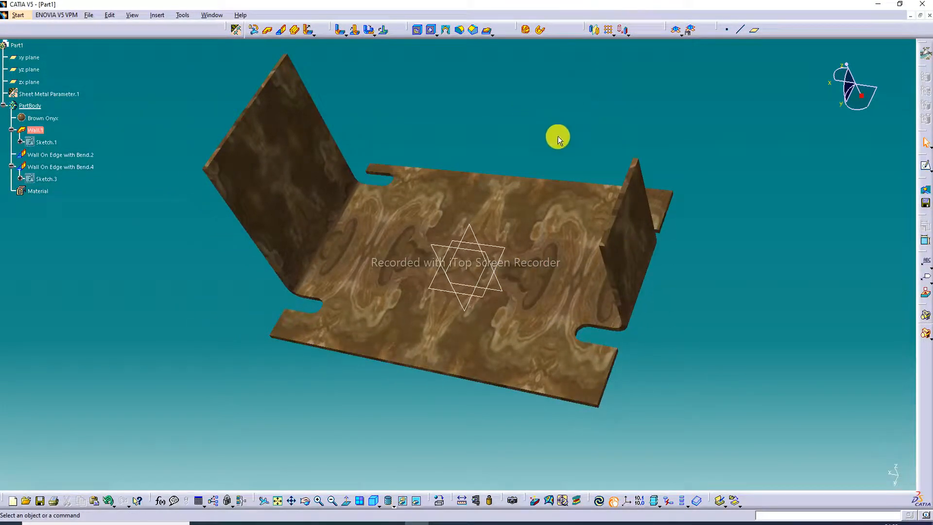
{"action": "mouse_move", "coordinate": [523, 241]}
{"action": "middle_mouse_down"}
{"action": "mouse_move", "coordinate": [531, 266]}
{"action": "mouse_move", "coordinate": [503, 210]}
{"action": "mouse_move", "coordinate": [469, 183]}
{"action": "mouse_move", "coordinate": [433, 196]}
{"action": "mouse_move", "coordinate": [432, 209]}
{"action": "mouse_move", "coordinate": [436, 225]}
{"action": "mouse_move", "coordinate": [506, 125]}
{"action": "mouse_move", "coordinate": [525, 192]}
{"action": "mouse_move", "coordinate": [554, 228]}
{"action": "mouse_move", "coordinate": [592, 208]}
{"action": "mouse_move", "coordinate": [533, 202]}
{"action": "mouse_move", "coordinate": [510, 233]}
{"action": "middle_mouse_up"}
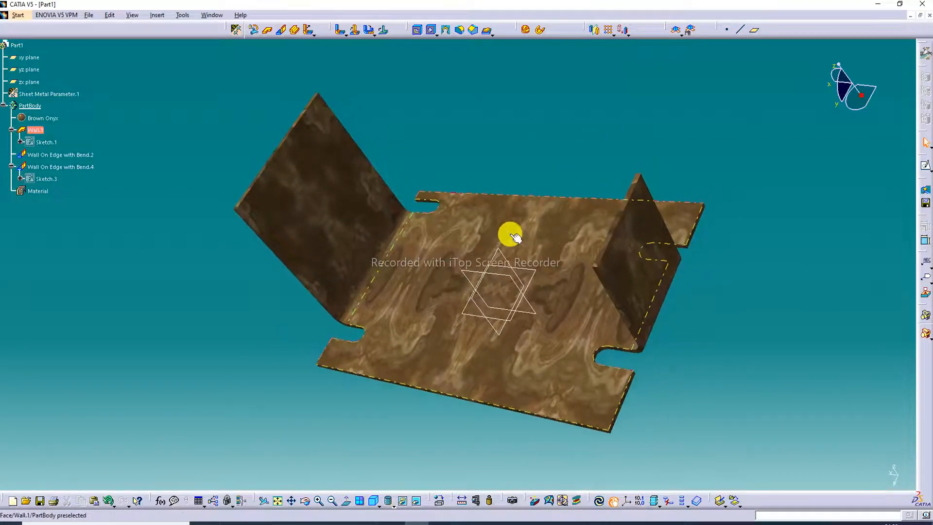
Fit the textured sheet metal part in the view, show it in isometric orientation, and enlarge and centre it.
{"action": "left_click", "coordinate": [277, 503]}
{"action": "left_click", "coordinate": [373, 501]}
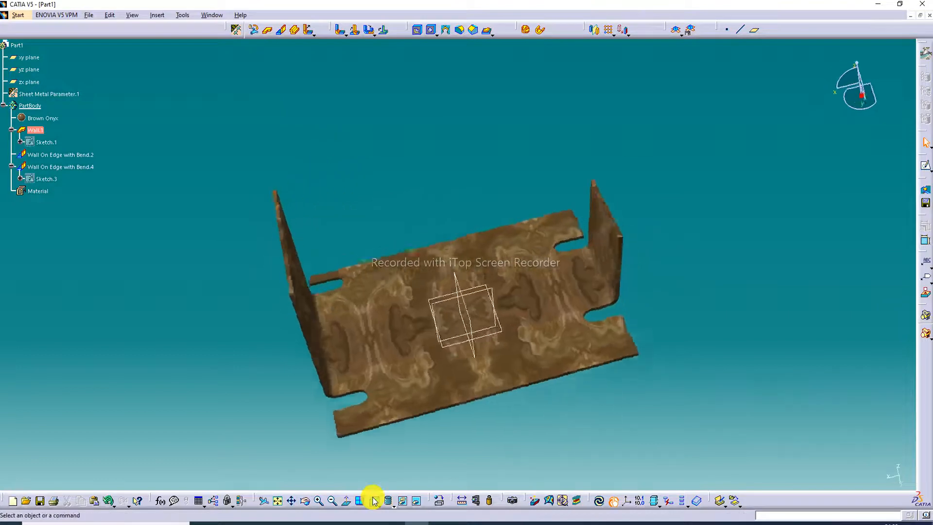
{"action": "middle_click_drag", "start_coordinate": [501, 301], "coordinate": [515, 238]}
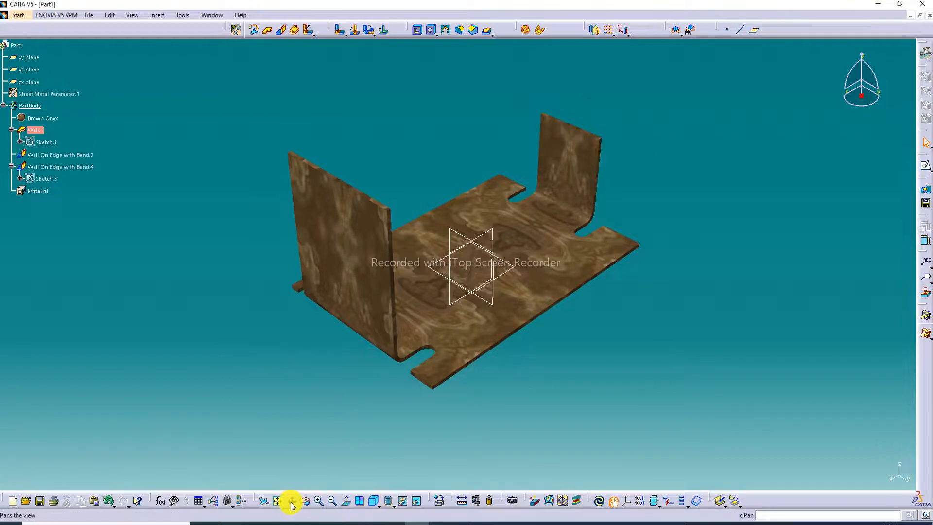
{"action": "left_click", "coordinate": [318, 502]}
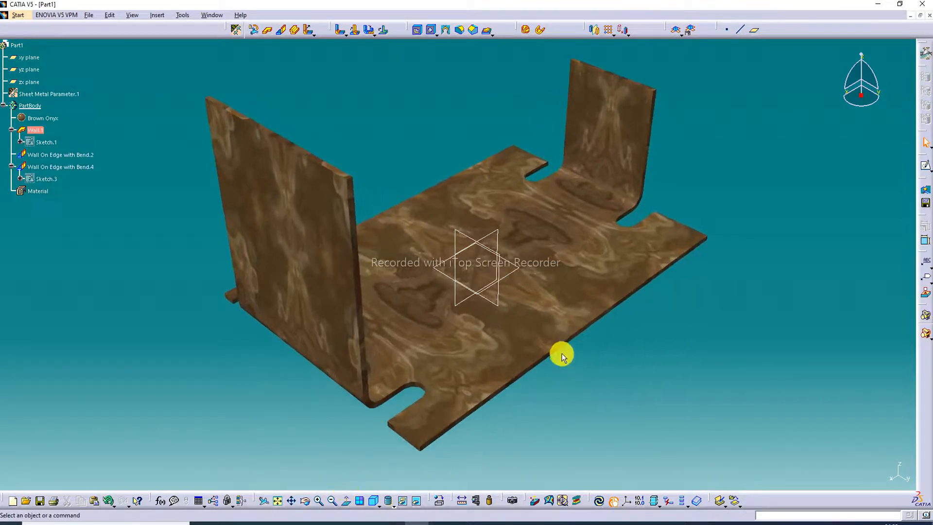
{"action": "mouse_move", "coordinate": [563, 352]}
{"action": "middle_mouse_down"}
{"action": "mouse_move", "coordinate": [559, 364]}
{"action": "mouse_move", "coordinate": [558, 344]}
{"action": "mouse_move", "coordinate": [555, 353]}
{"action": "middle_mouse_up"}
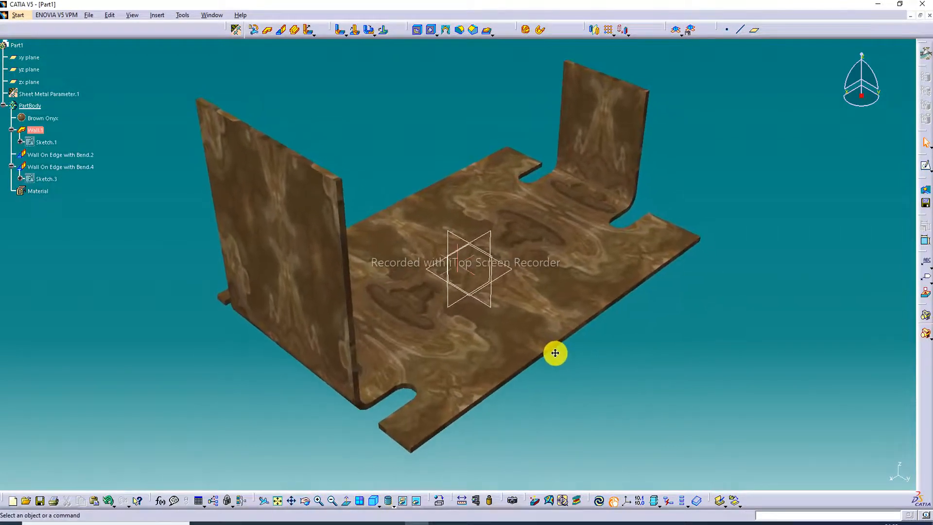